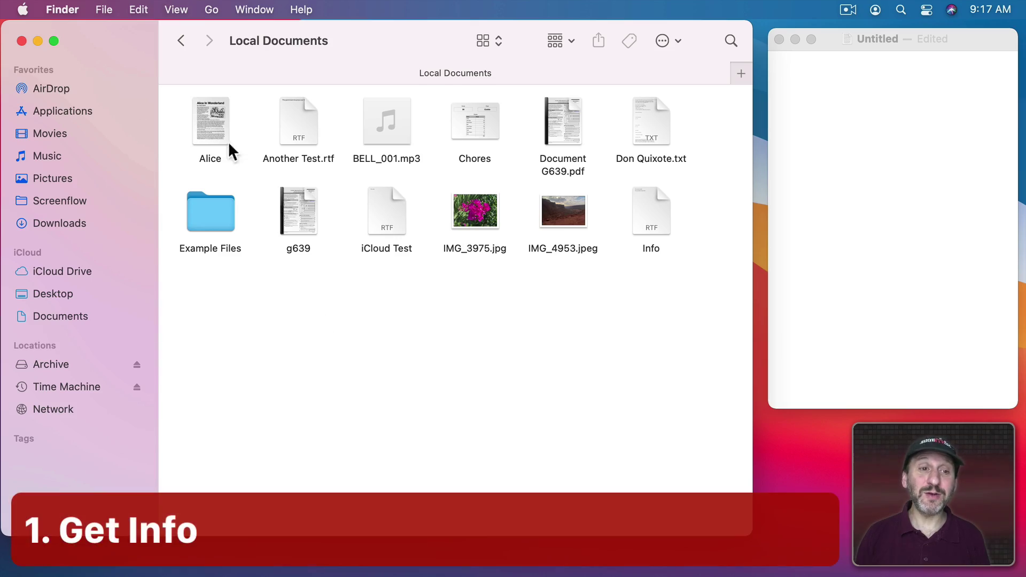
- Copy the Alice document's Where location path from its Get Info window
click(206, 107)
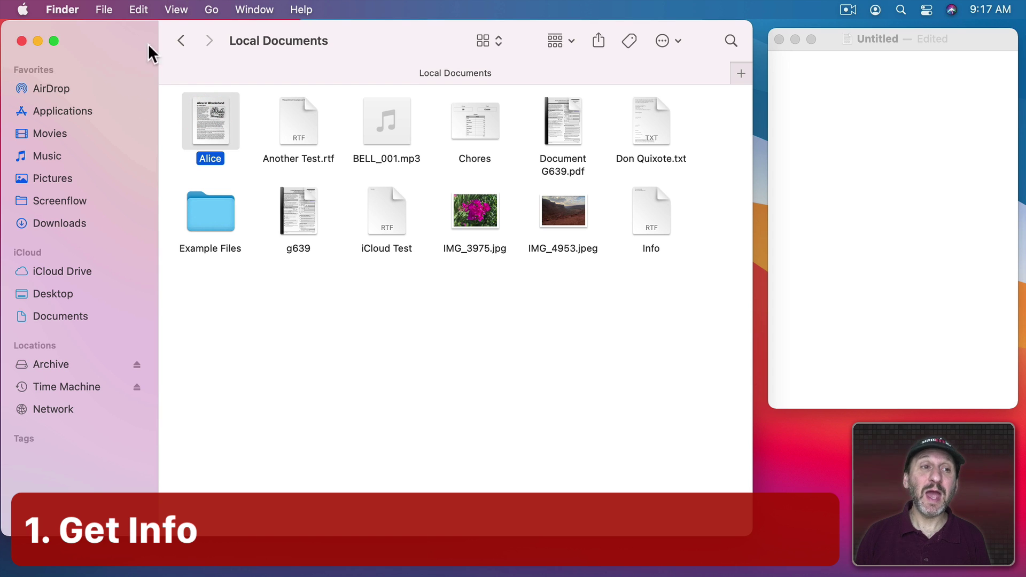
click(109, 7)
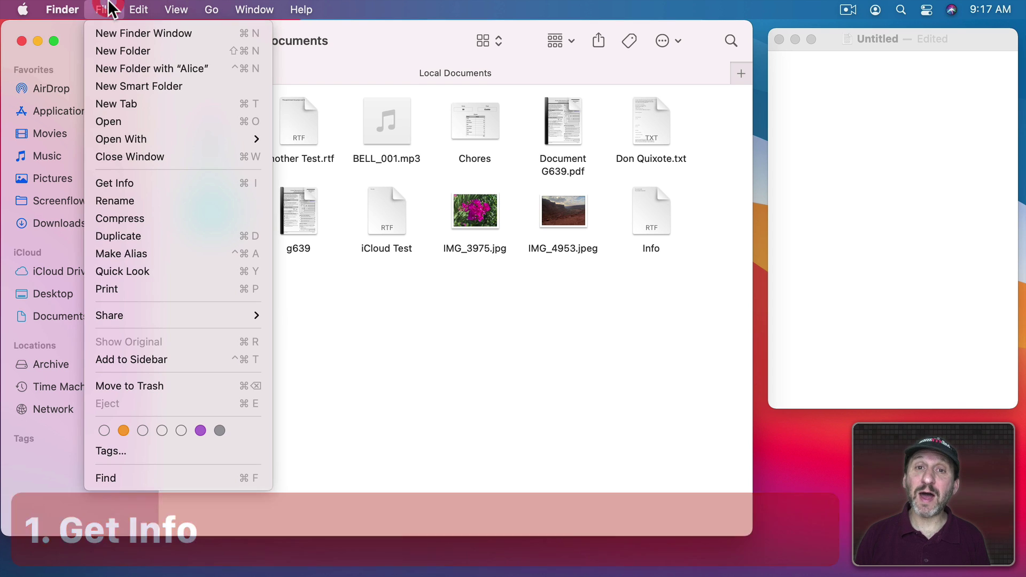
click(127, 190)
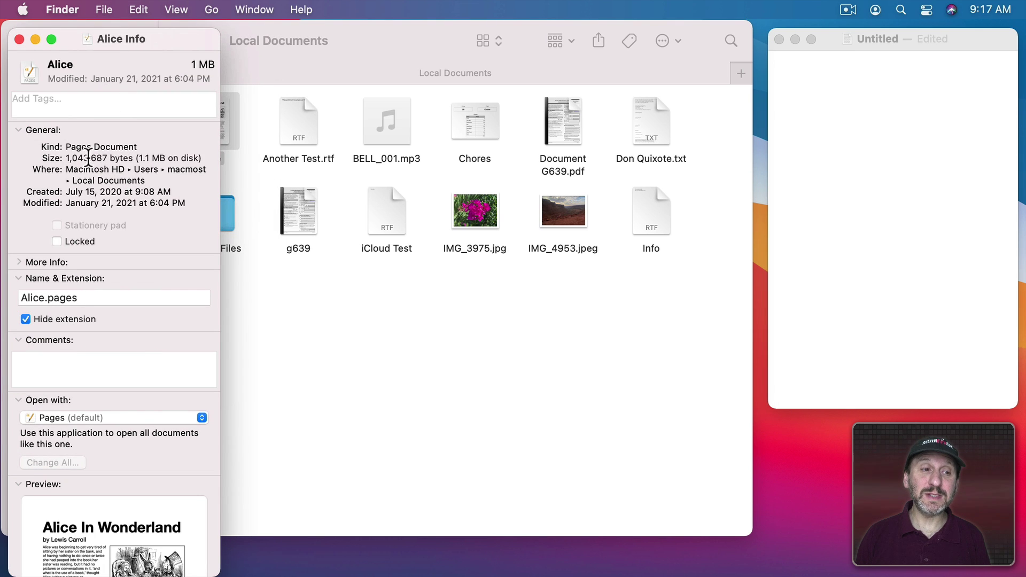
triple_click(69, 171)
click(128, 180)
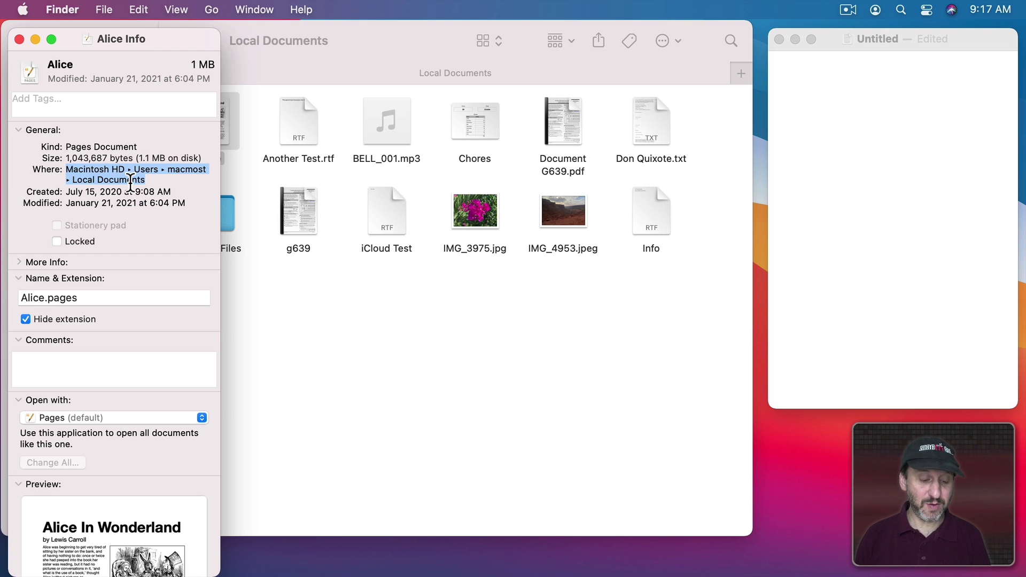
key(super+c)
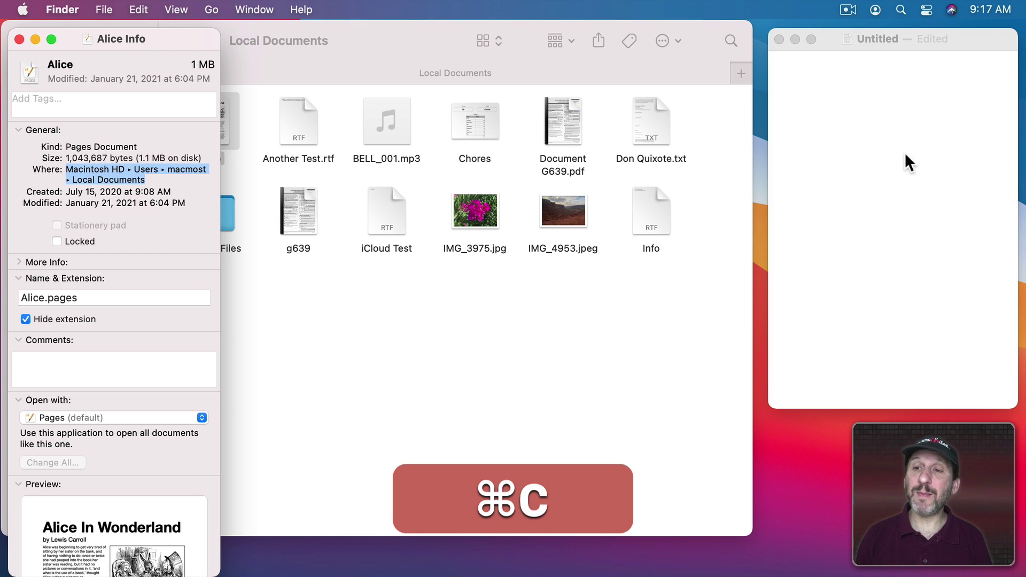
- Paste /Users/macmost/Local Documents into the TextEdit note, select it to clear, and reselect Alice's Where path
click(864, 104)
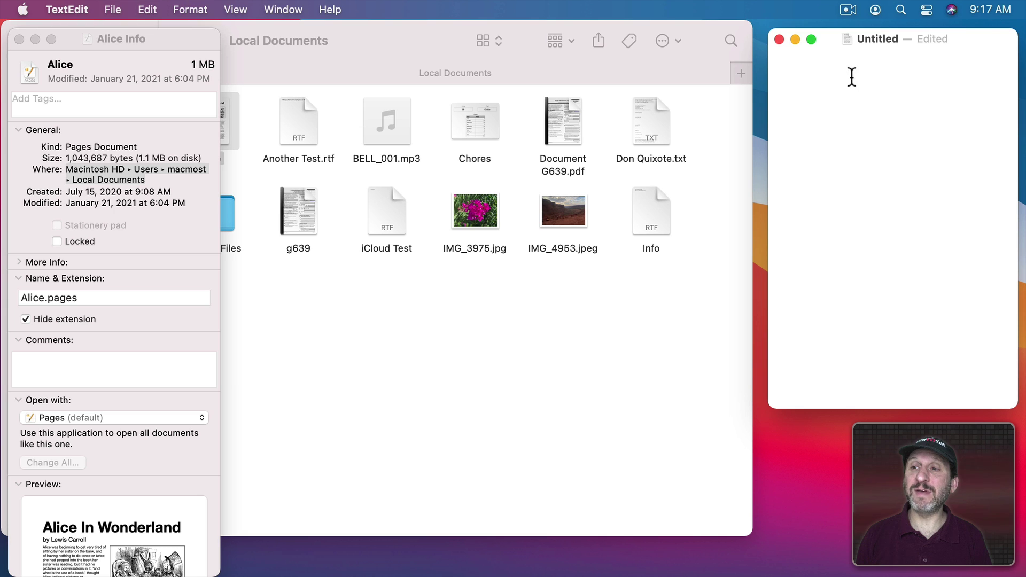
key(super+v)
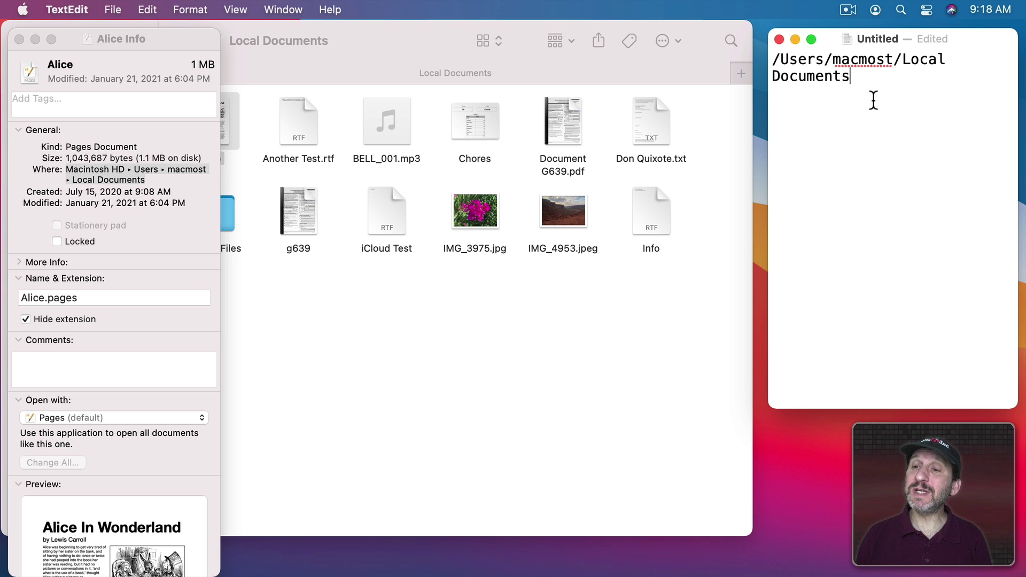
key(super+a)
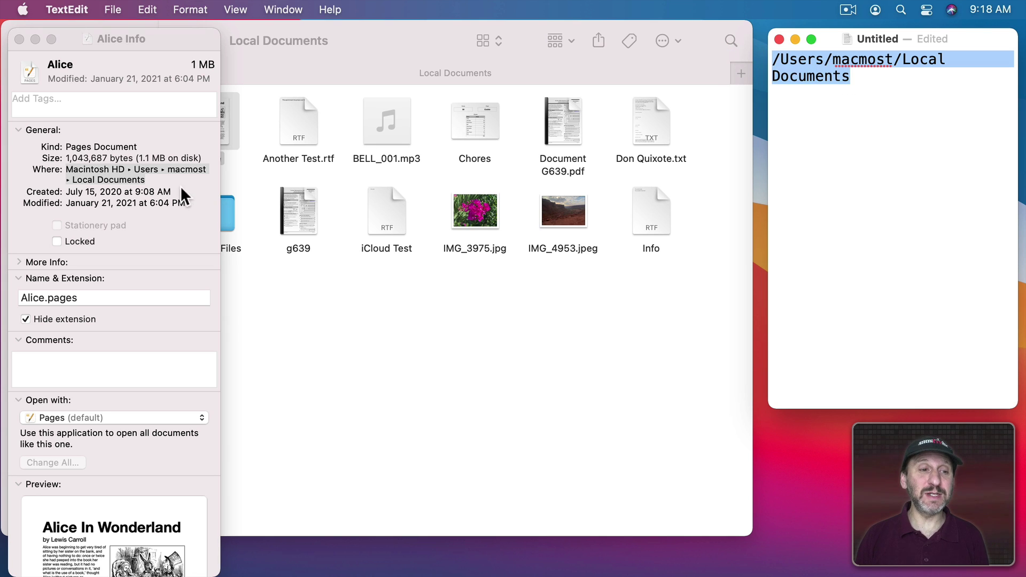
triple_click(138, 169)
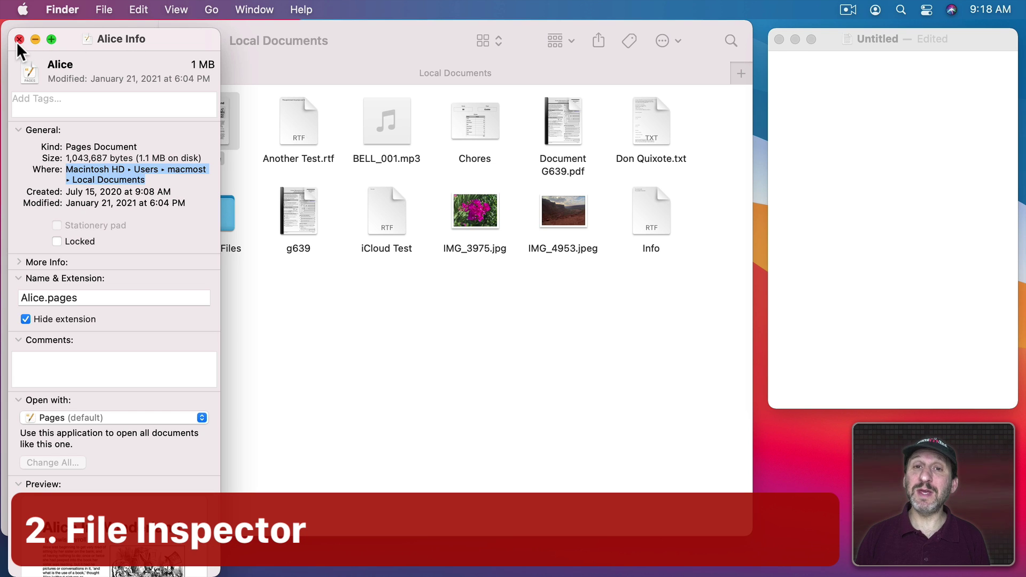
- Replace Alice's Info window with the live Inspector, opened from the Option-modified File menu
click(17, 42)
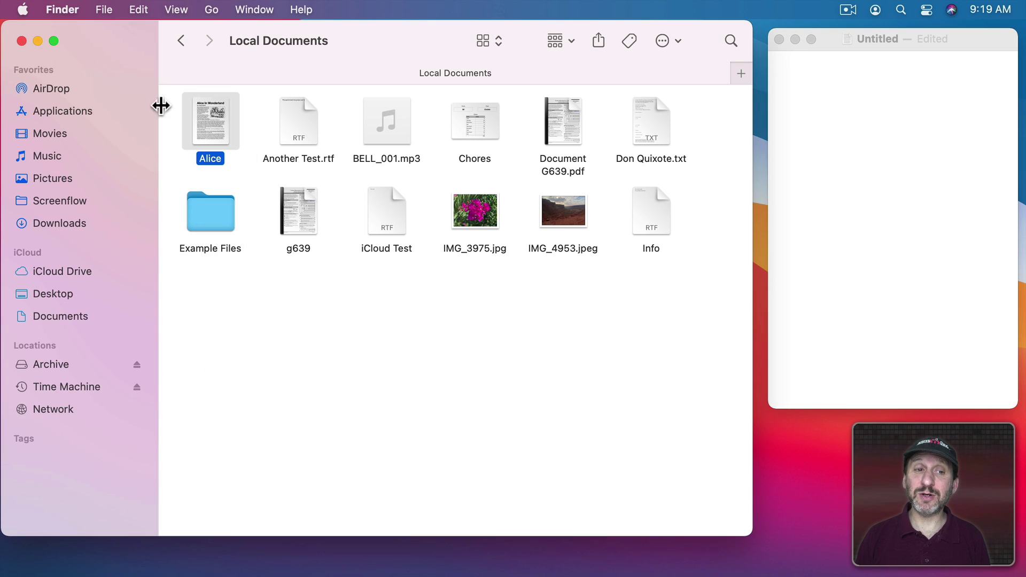
click(105, 9)
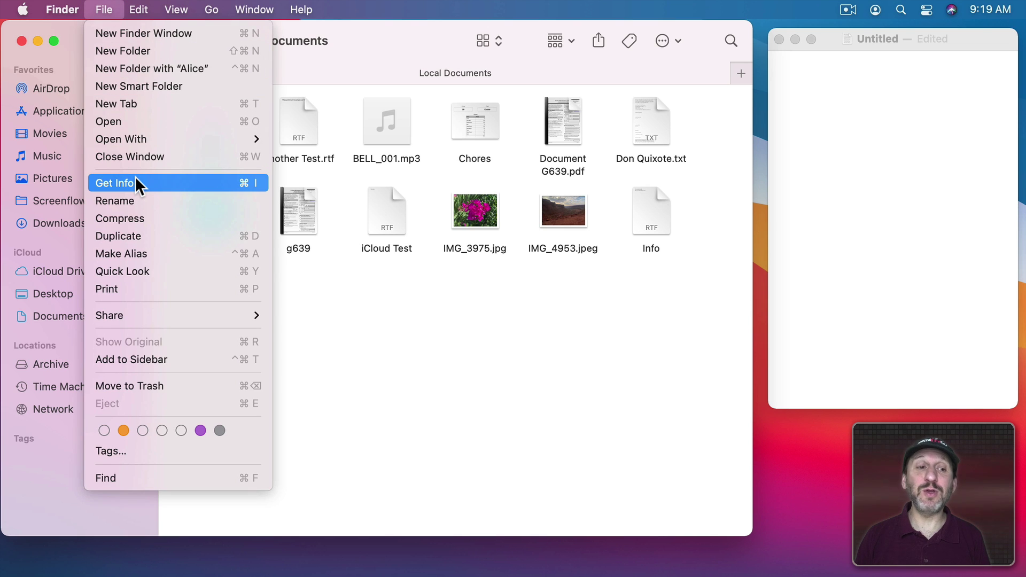
key(alt)
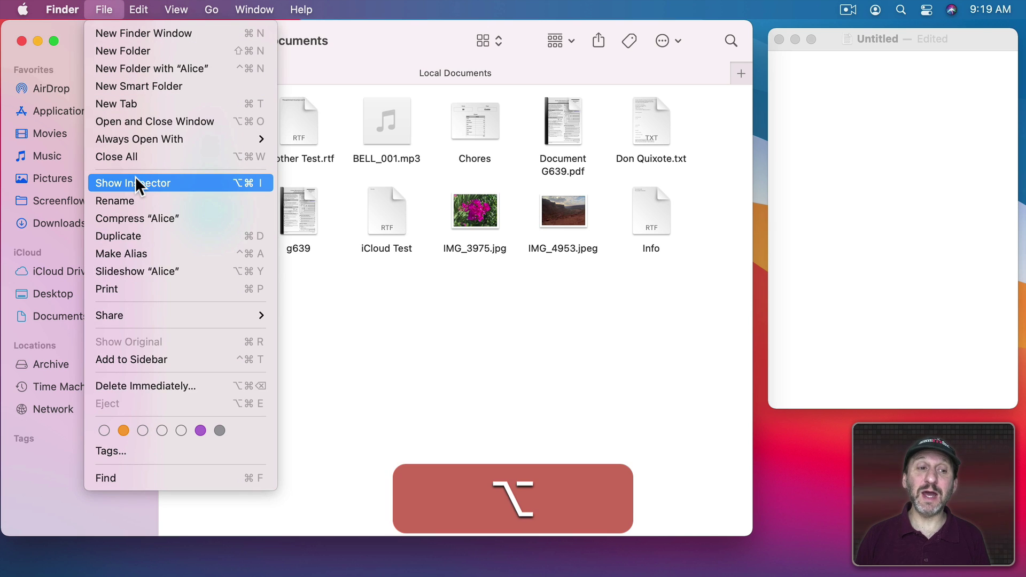
alt+click(206, 185)
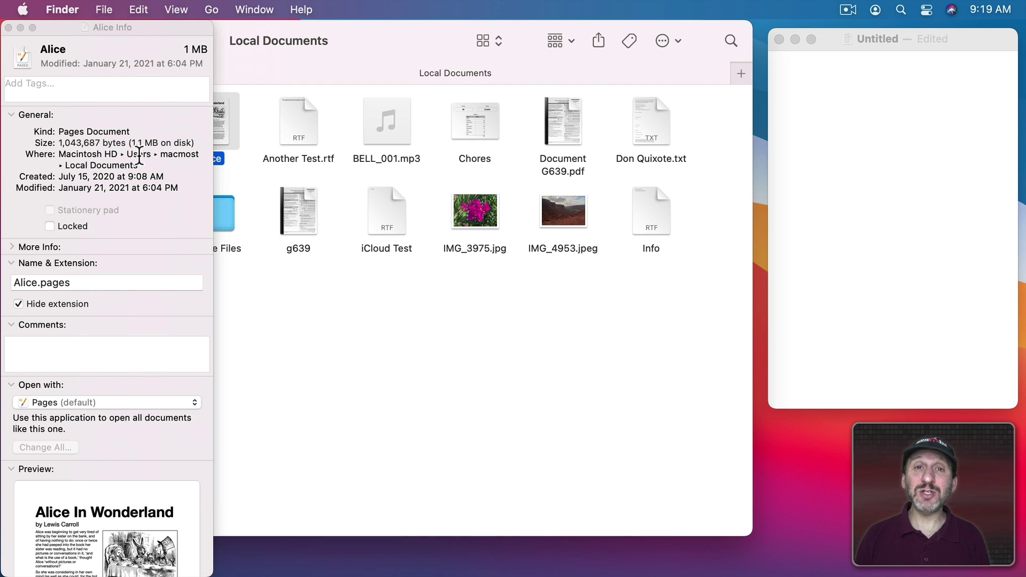
- Inspect Another Test.rtf, then the Untitled text file and Another Test.rtf in Recents
click(309, 137)
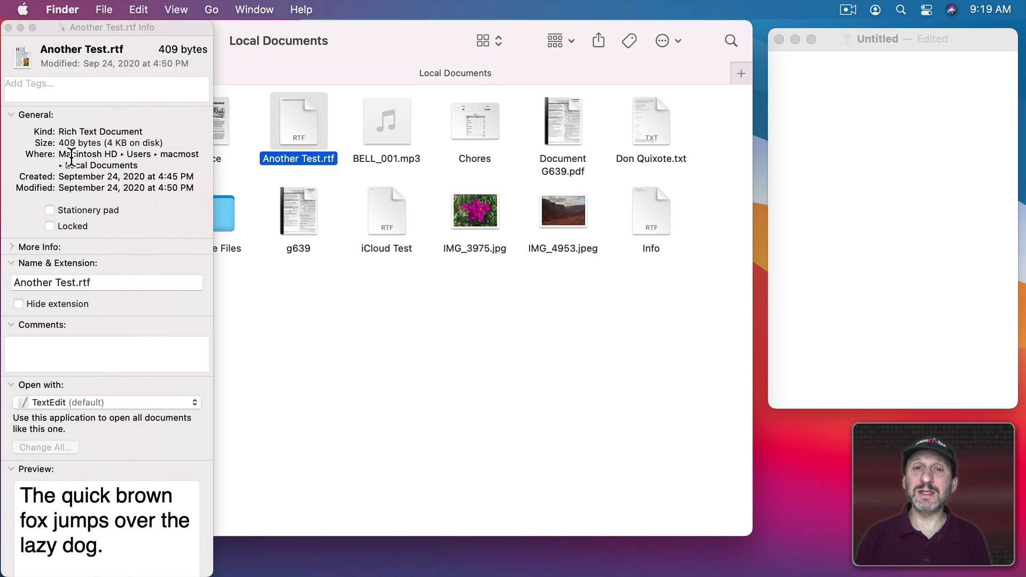
click(212, 9)
click(228, 95)
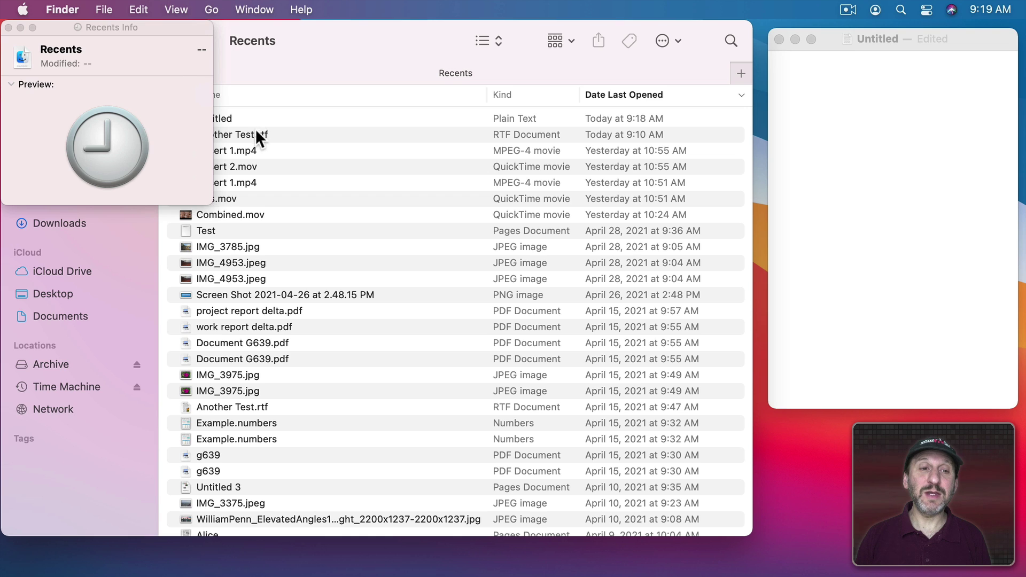
click(232, 118)
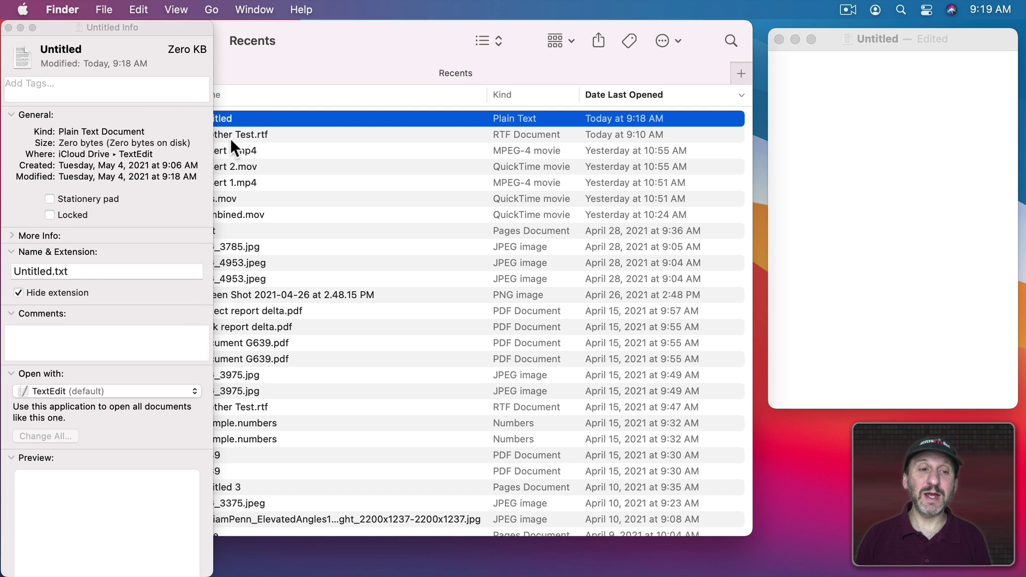
click(233, 134)
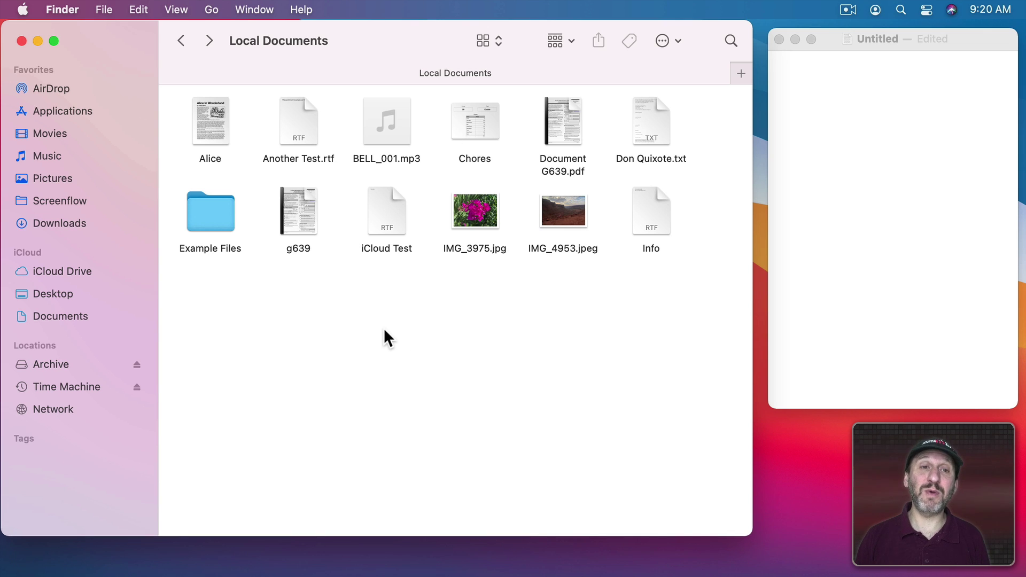
- Show the path bar, then copy Local Documents as a pathname and paste it into TextEdit
click(176, 9)
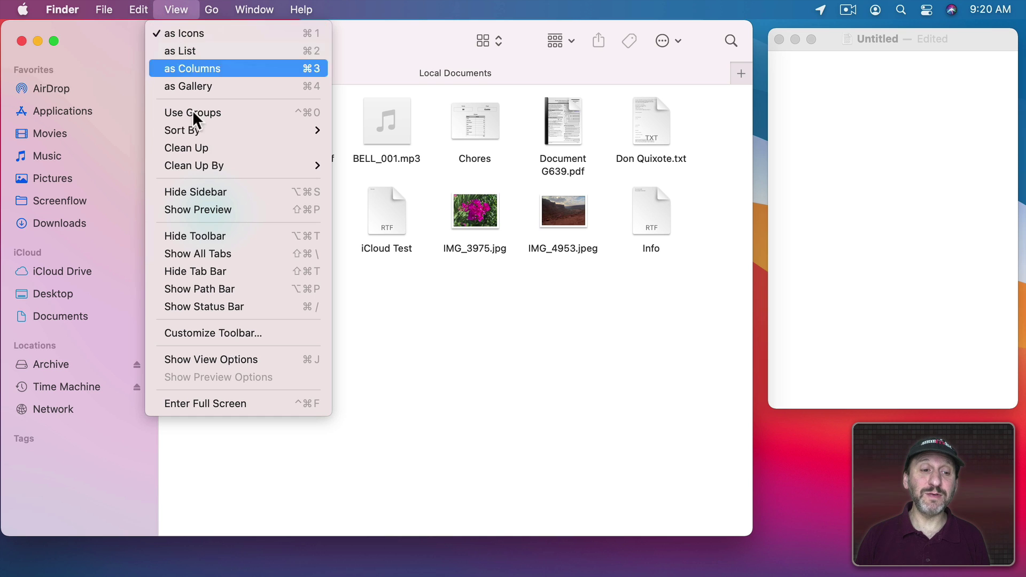
click(211, 288)
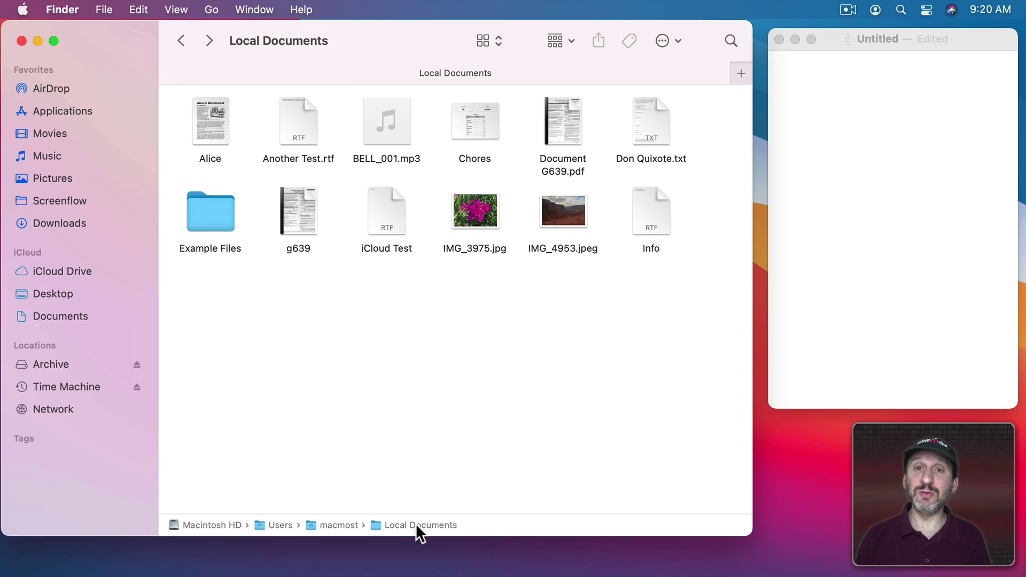
ctrl+click(416, 524)
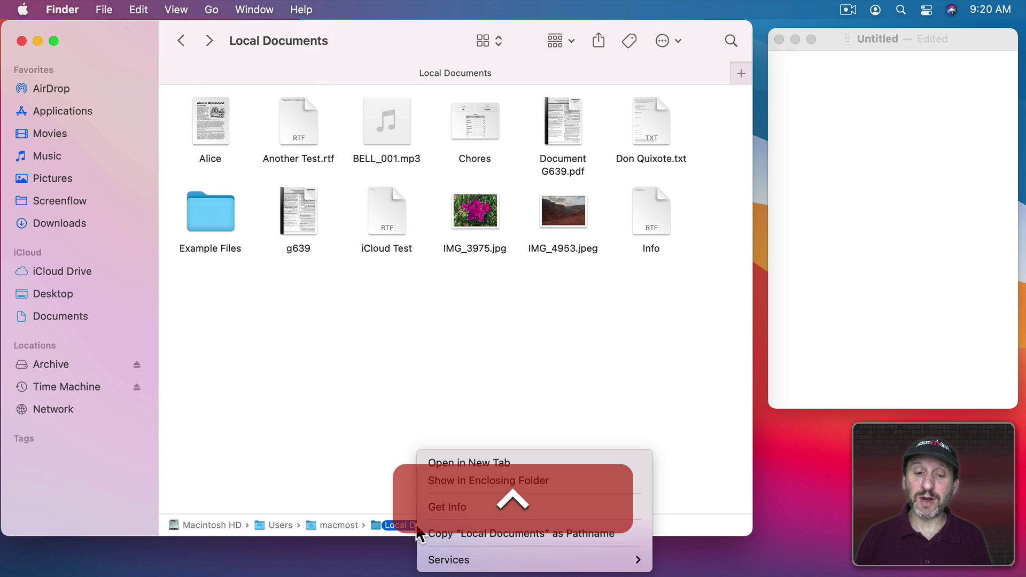
click(445, 534)
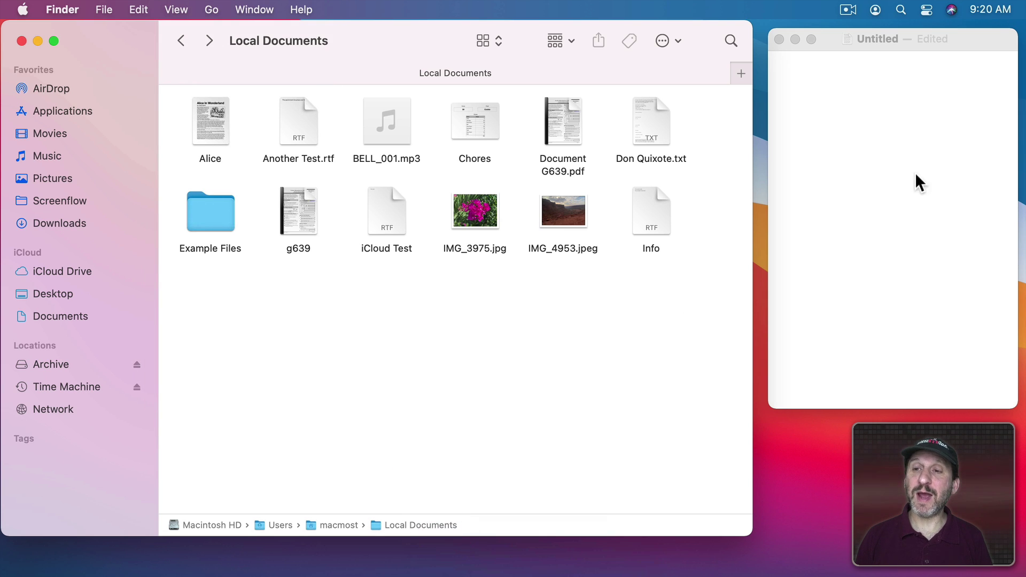
click(903, 134)
key(cmd+v)
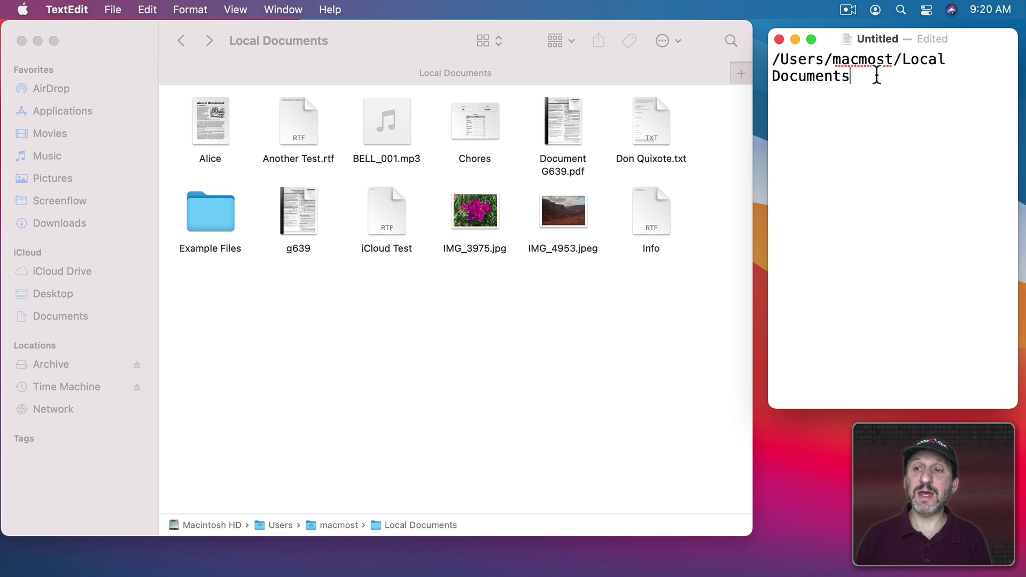
- Copy the Users folder as a pathname and paste it over the note's existing text
click(282, 486)
ctrl+click(273, 523)
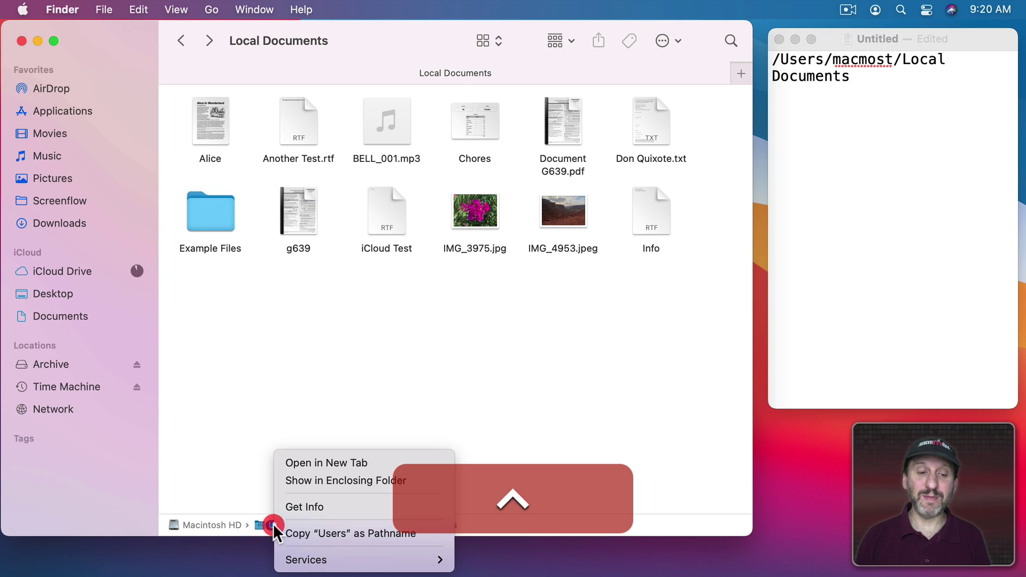
click(293, 531)
click(928, 239)
key(super+a)
key(super+v)
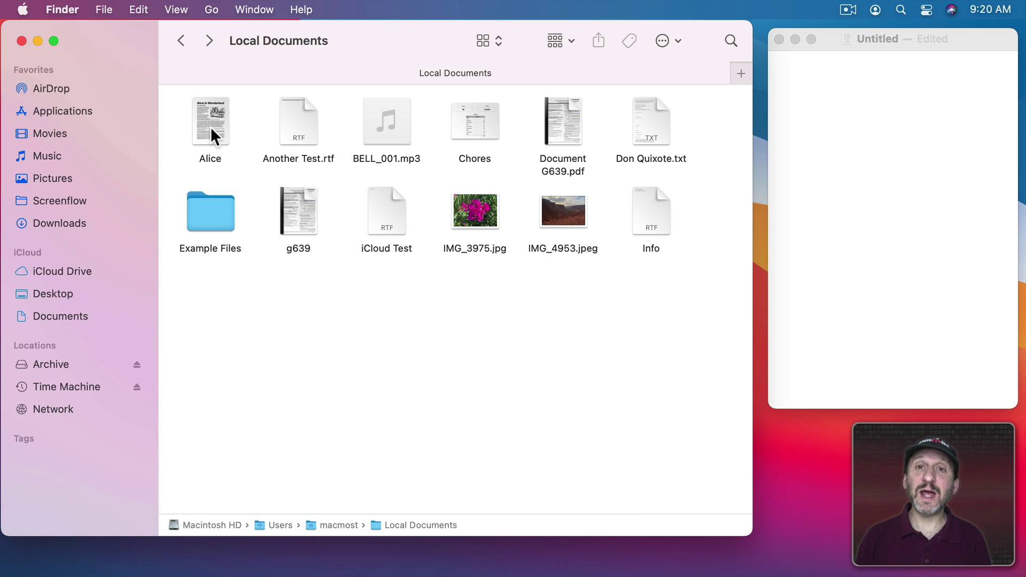
- Copy Alice's full pathname from the path bar and paste it into the note
click(210, 128)
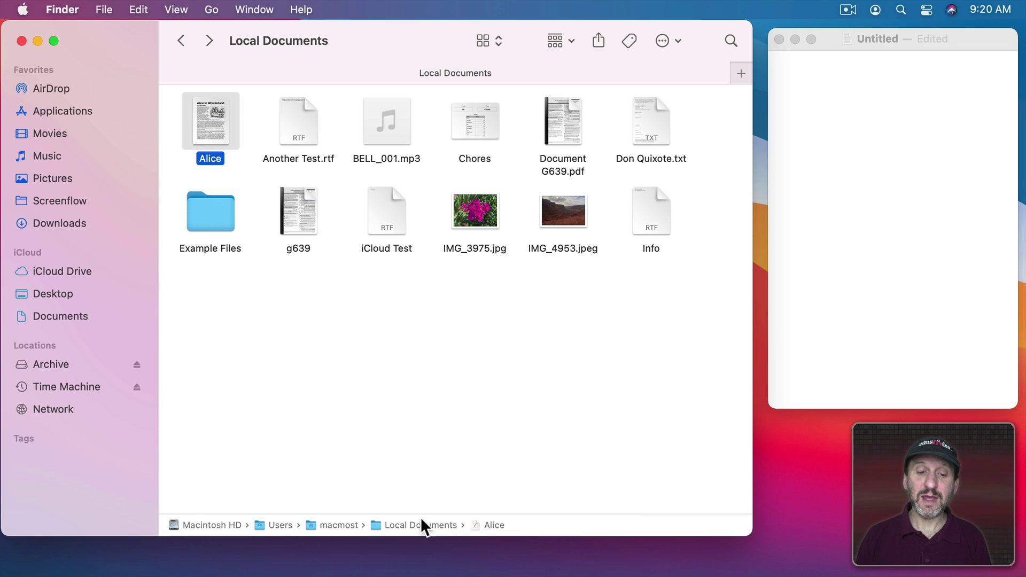
ctrl+click(499, 525)
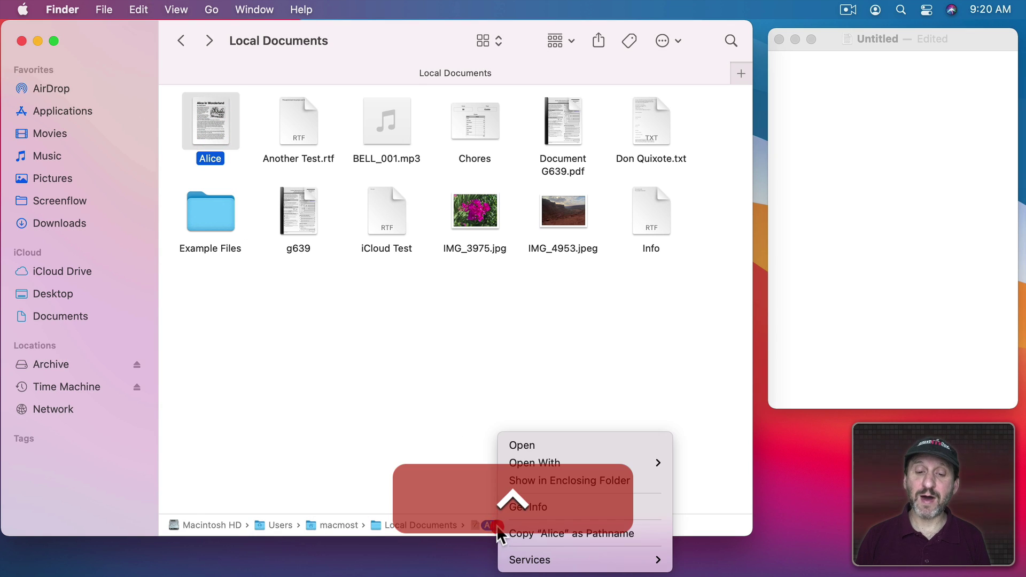
click(521, 531)
click(791, 223)
key(super+v)
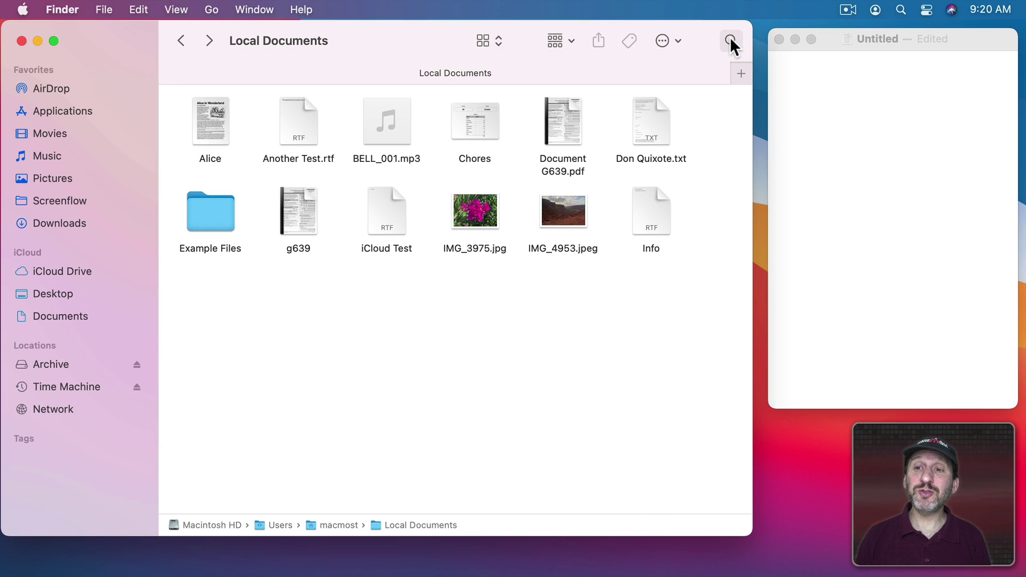
- Search Local Documents for names matching 'alice' and select the Alice result to show its path
click(730, 38)
text(al)
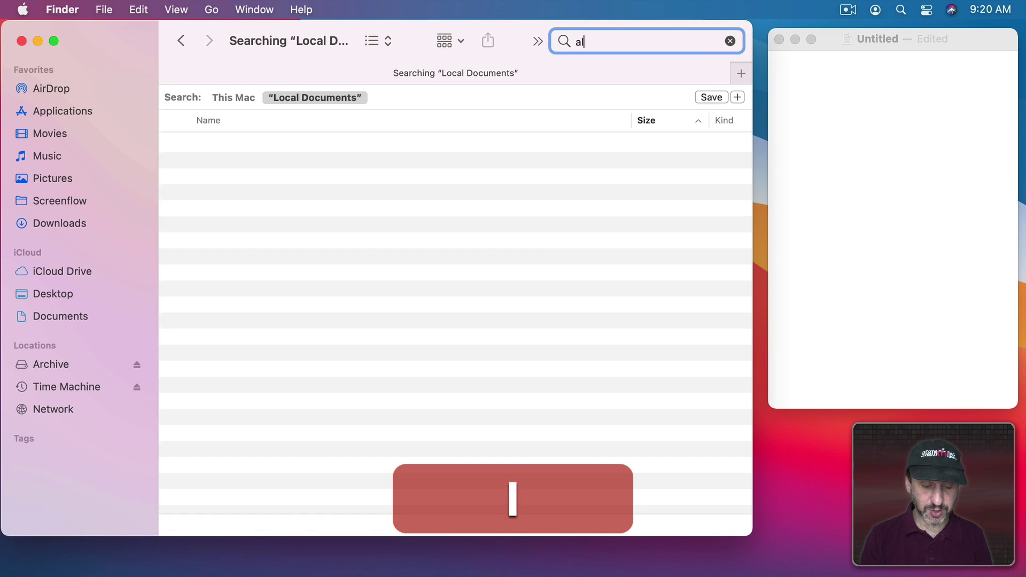
text(ice)
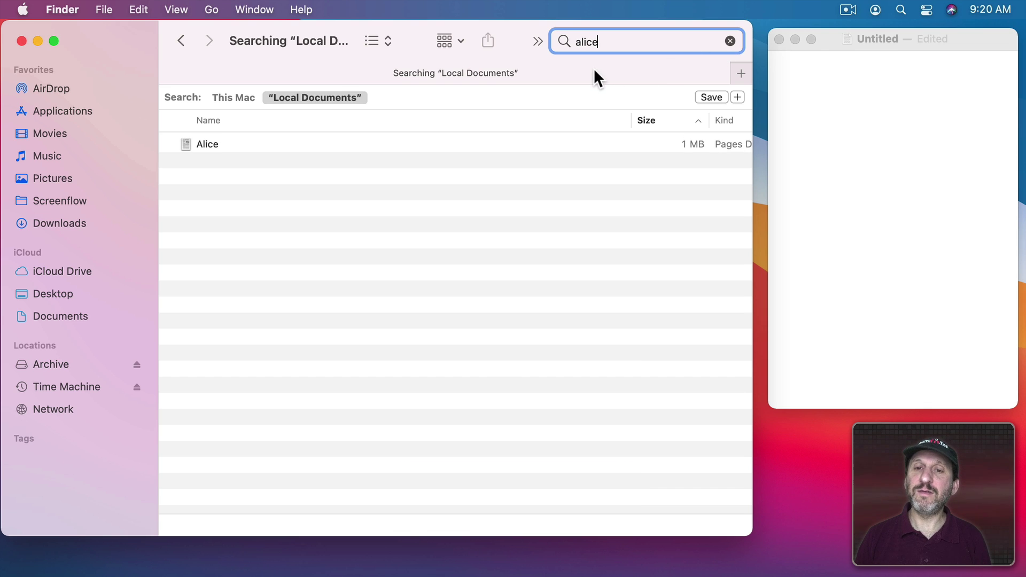
click(589, 81)
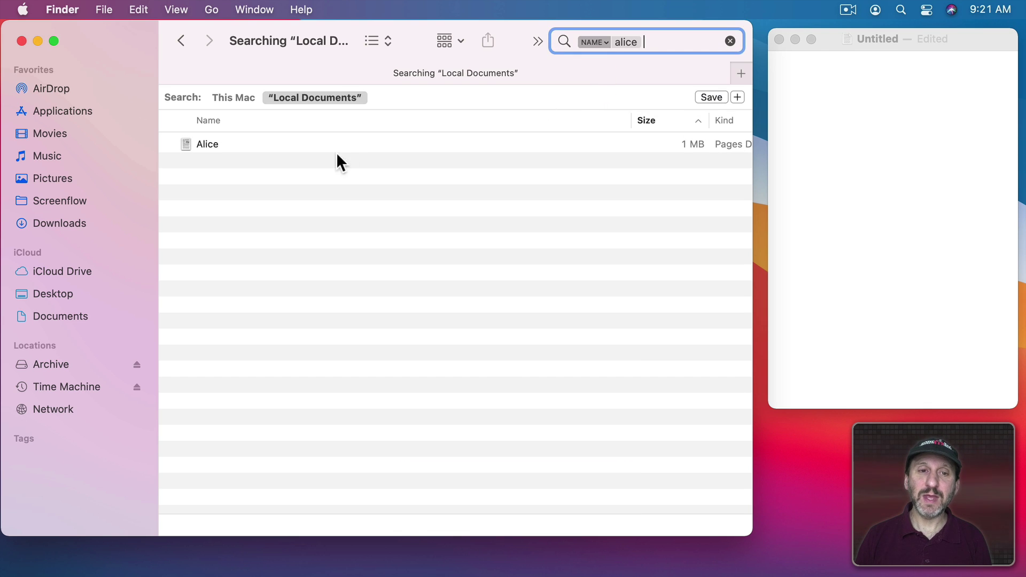
click(210, 143)
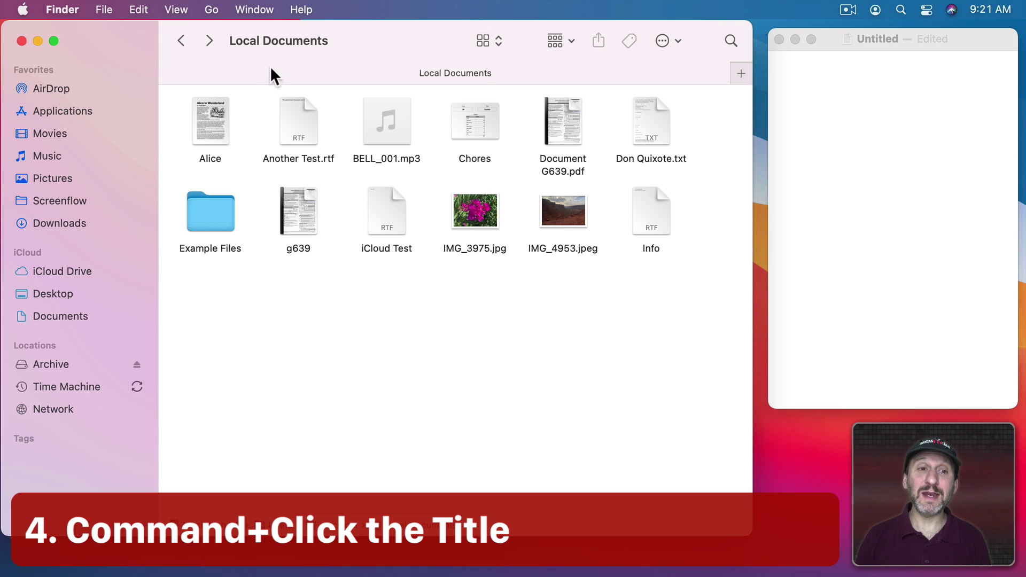
mouse_move(270, 38)
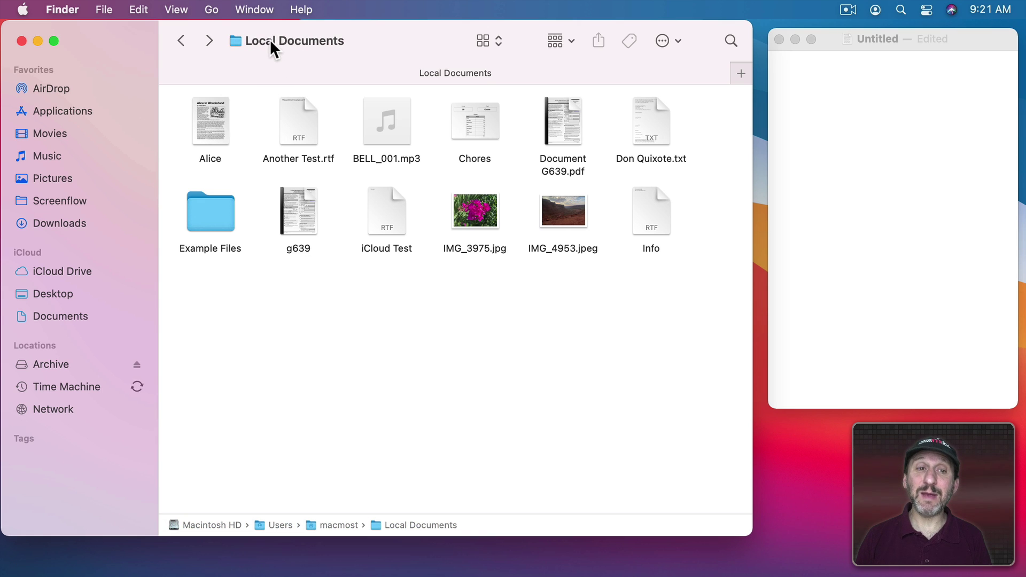
super+click(271, 39)
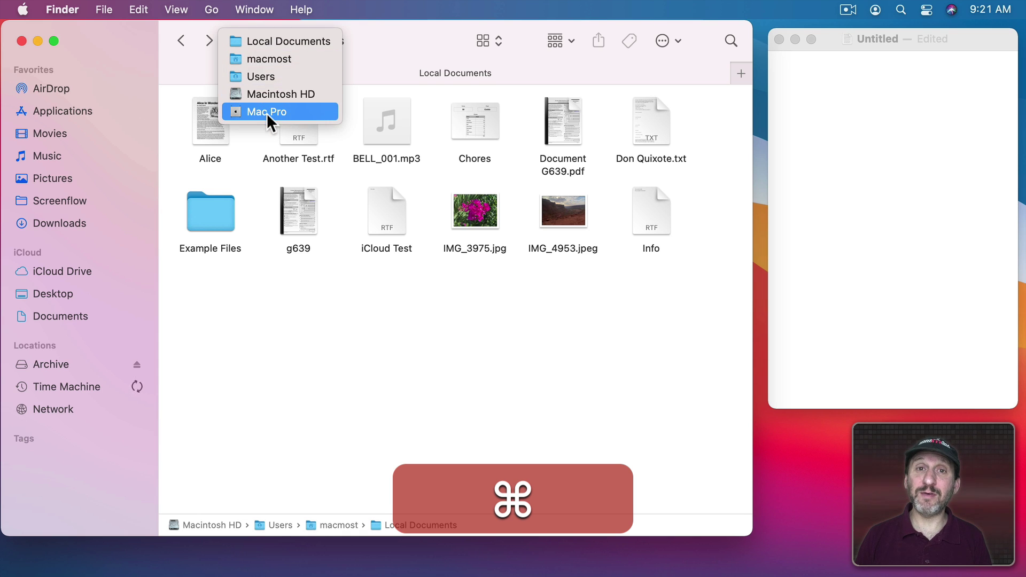
click(396, 33)
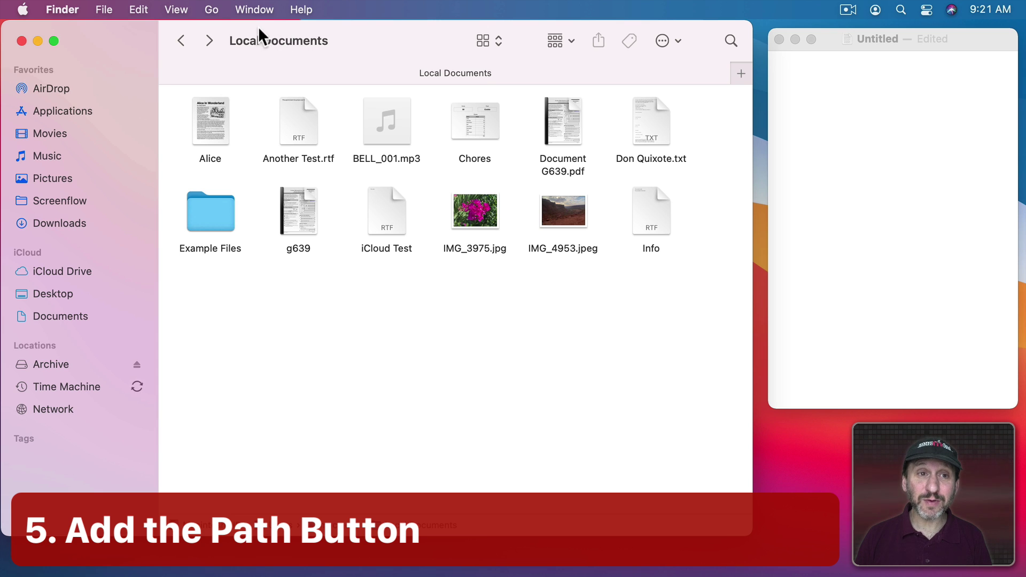
- Add the Path item to the Finder toolbar and use it to list the enclosing folders
click(180, 9)
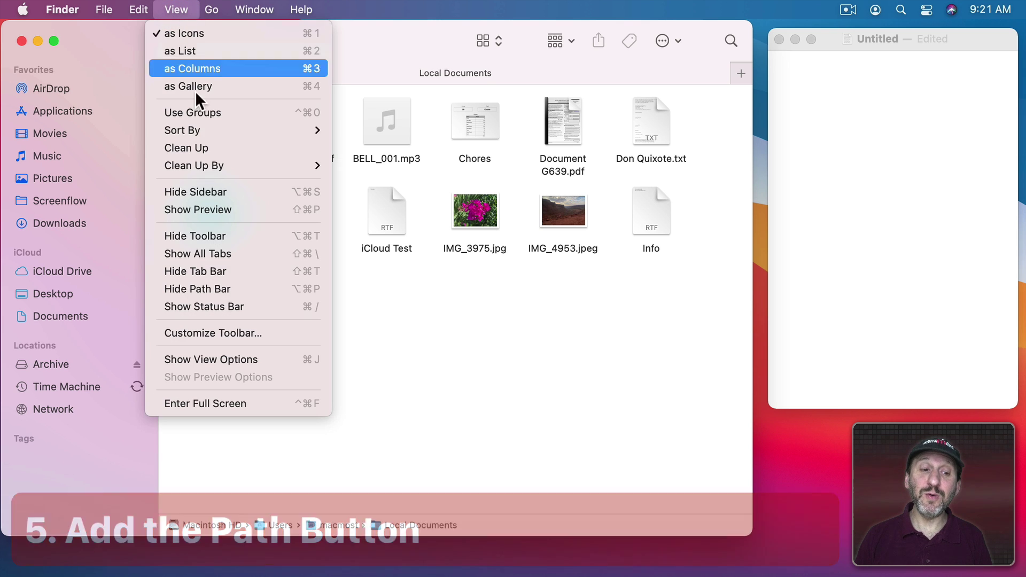
click(201, 331)
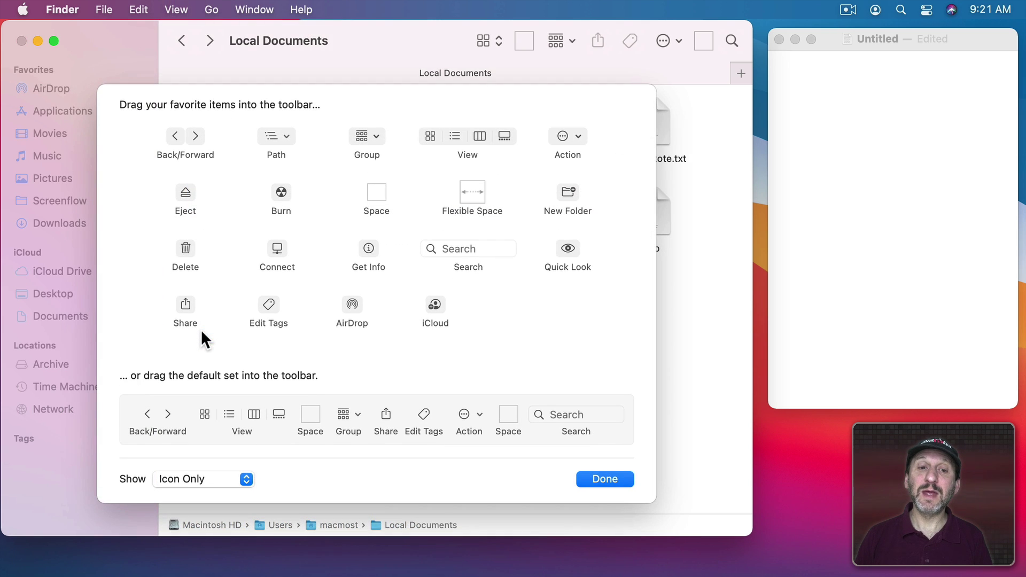
drag(281, 136, 434, 45)
click(599, 477)
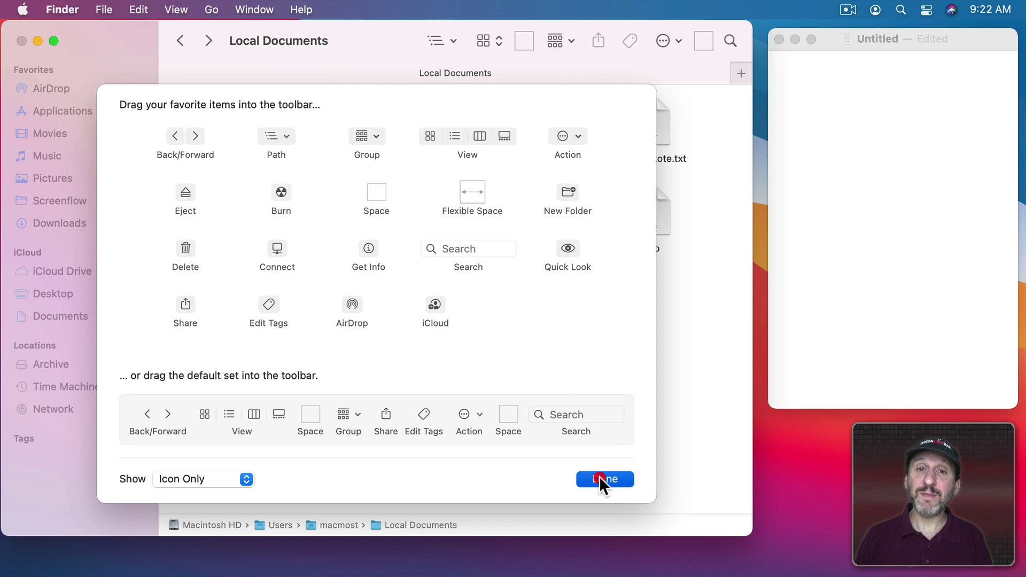
click(440, 41)
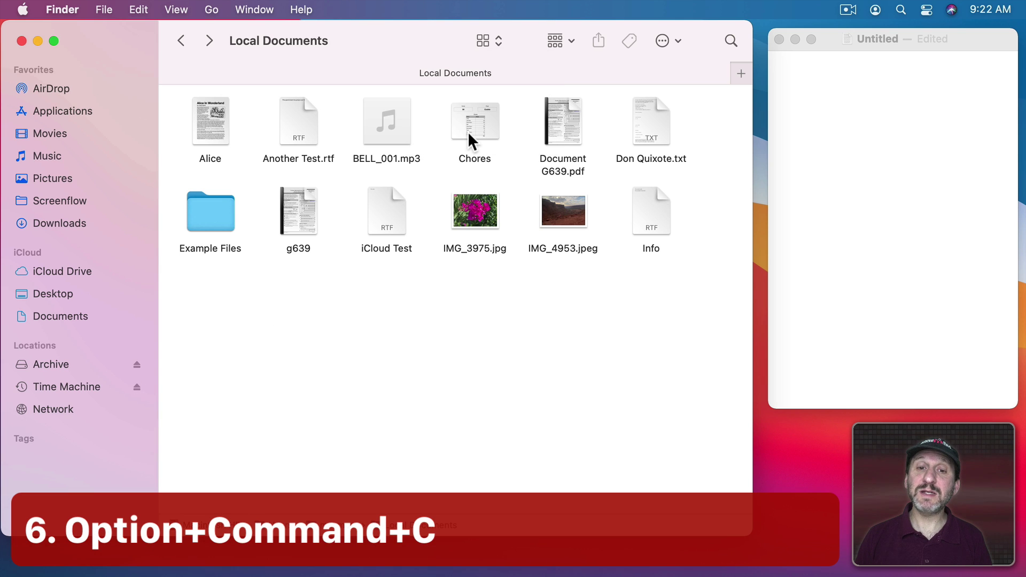
- Copy Chores normally and paste into the note, yielding just 'Chores', then undo
click(467, 131)
click(137, 11)
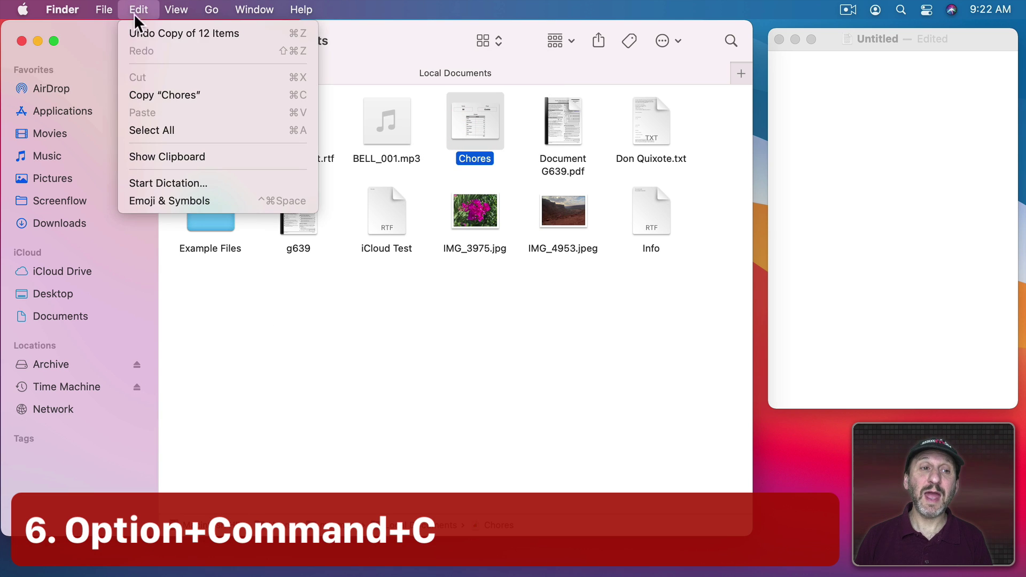
click(155, 96)
click(899, 136)
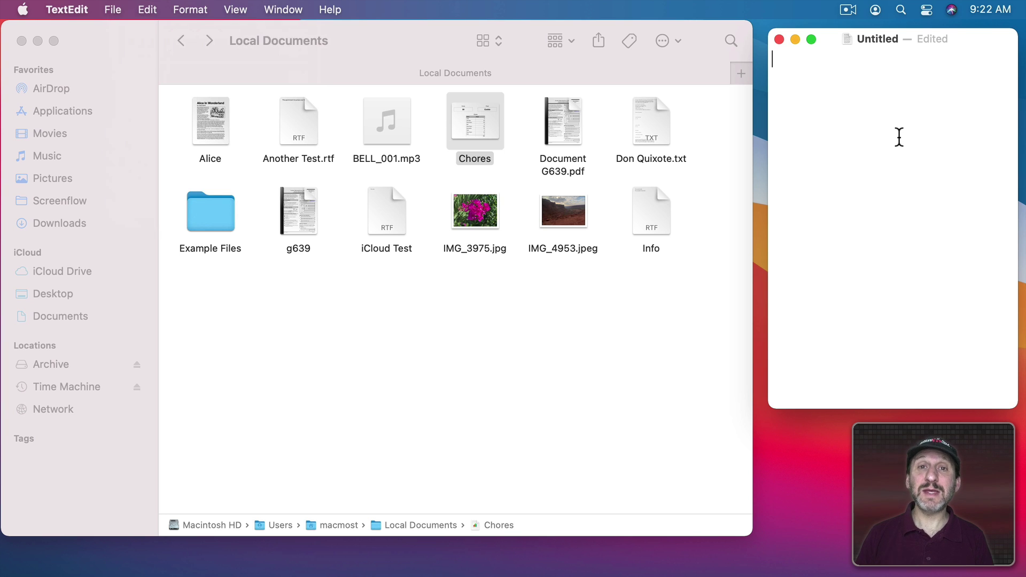
key(super+v)
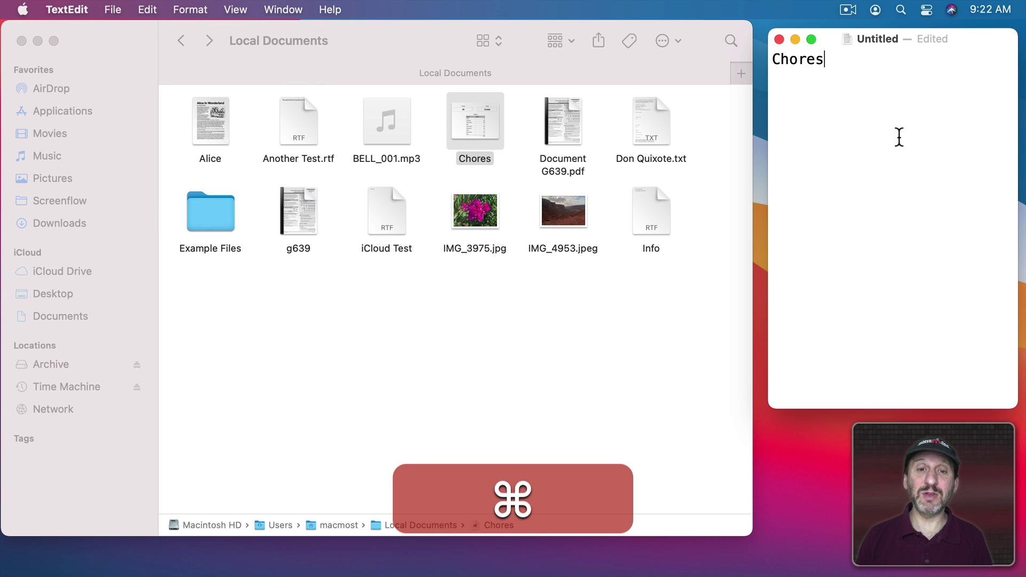
key(super+z)
- Copy Chores as a pathname from the Option-modified Edit menu and paste it into the note
click(476, 112)
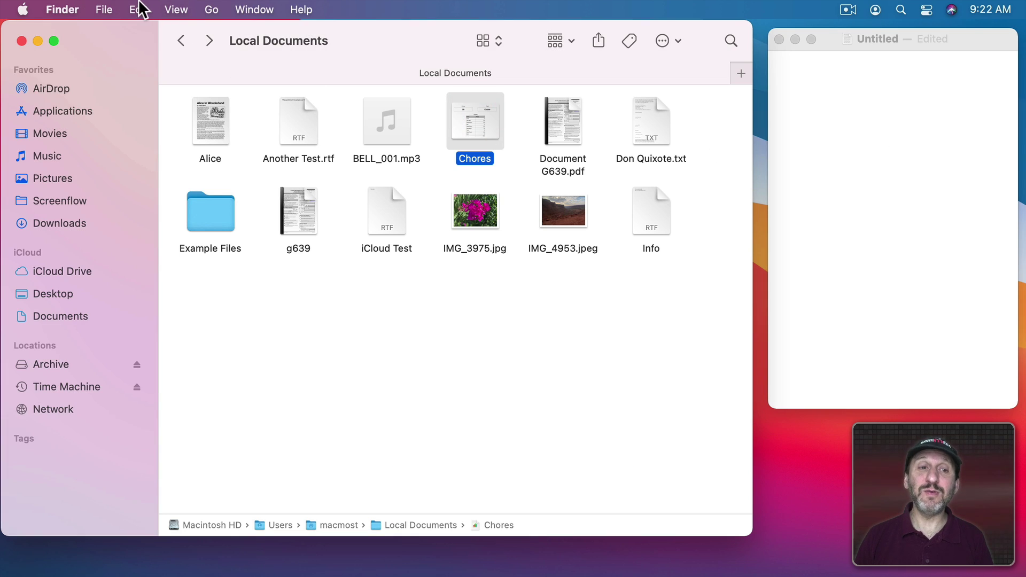
click(140, 4)
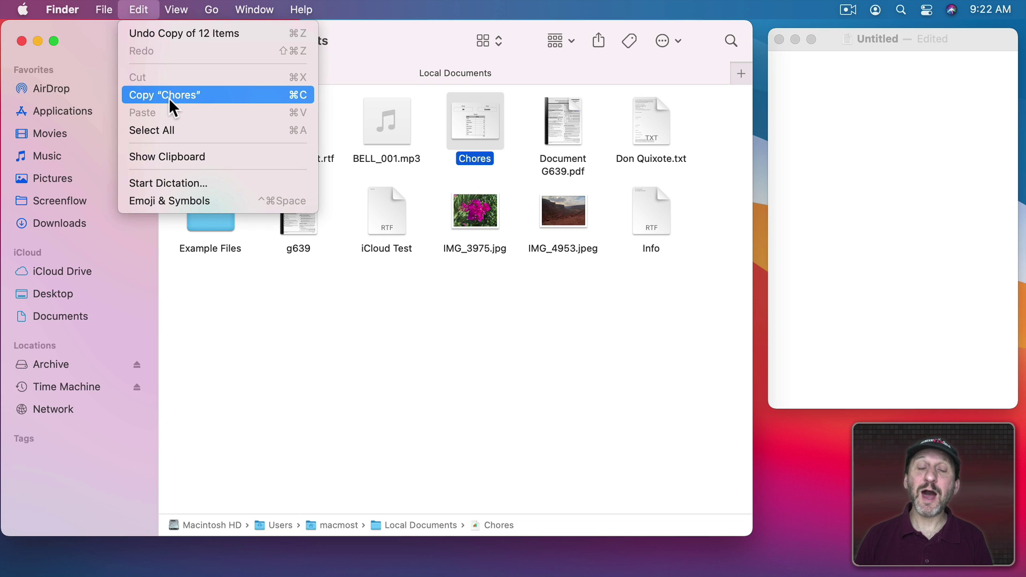
key(alt)
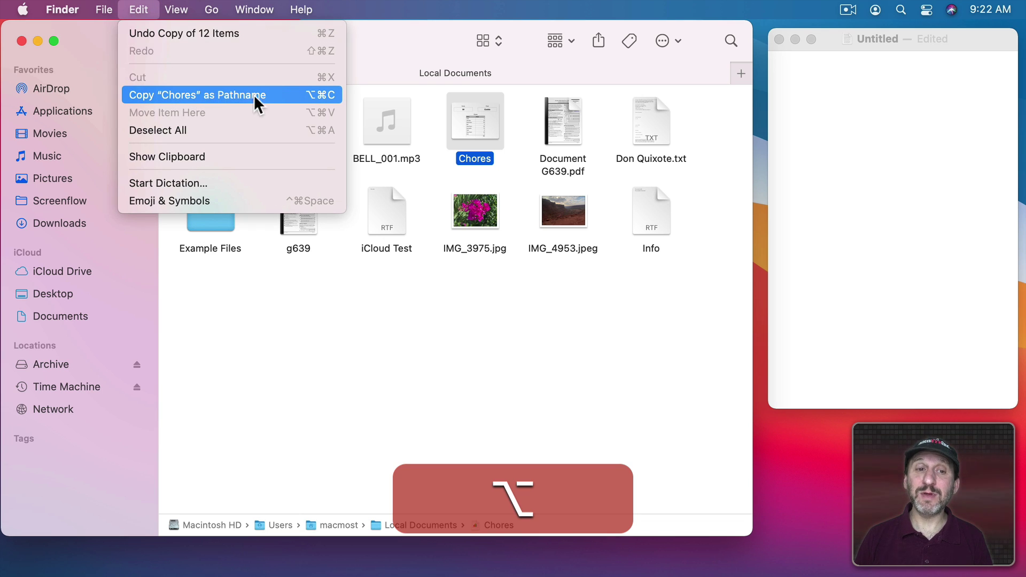
click(290, 96)
click(811, 140)
key(alt+super+v)
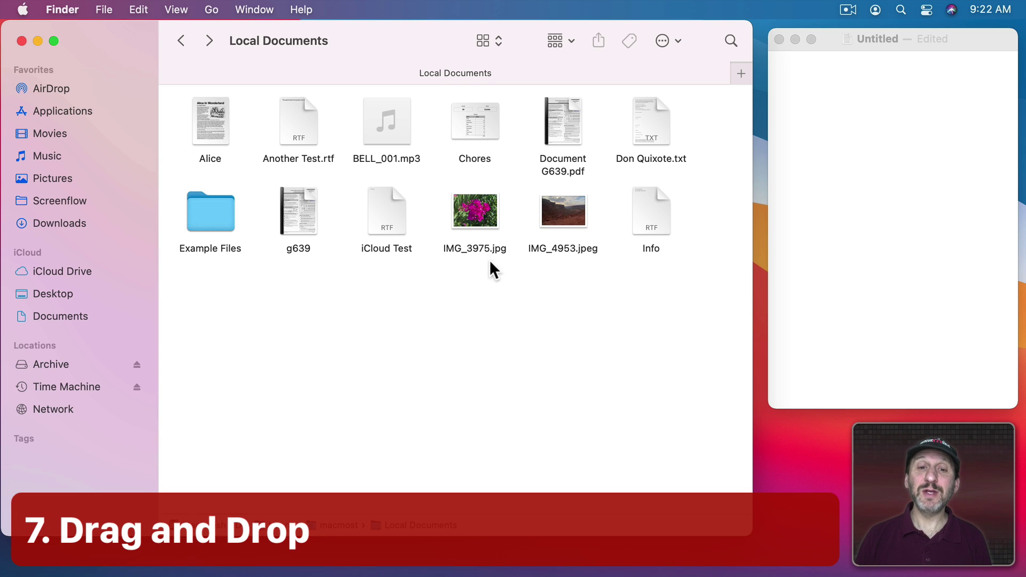
- Drag Chores into the note to insert its path, then open Another Test.rtf in TextEdit
drag(467, 115, 832, 102)
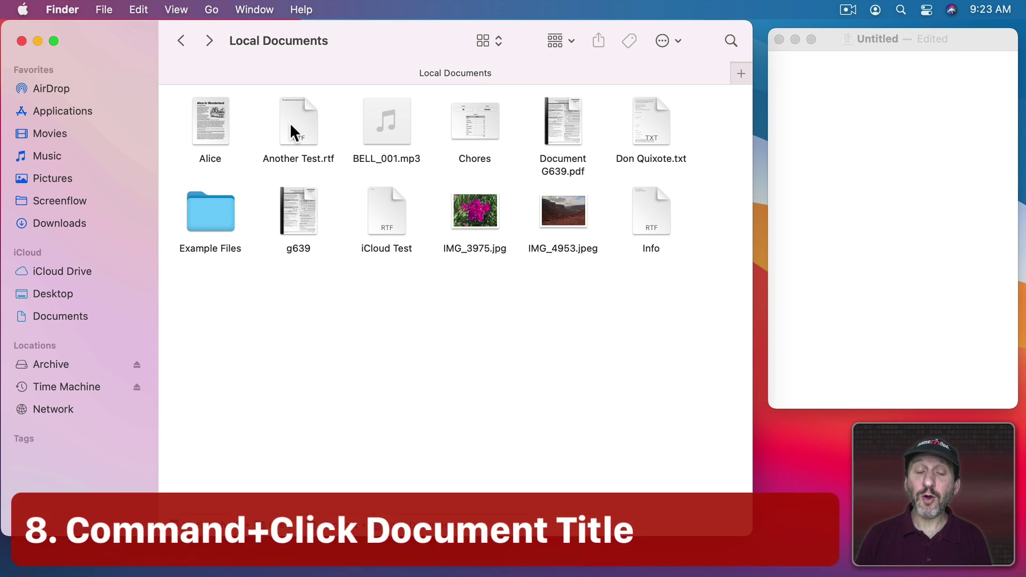
double_click(289, 124)
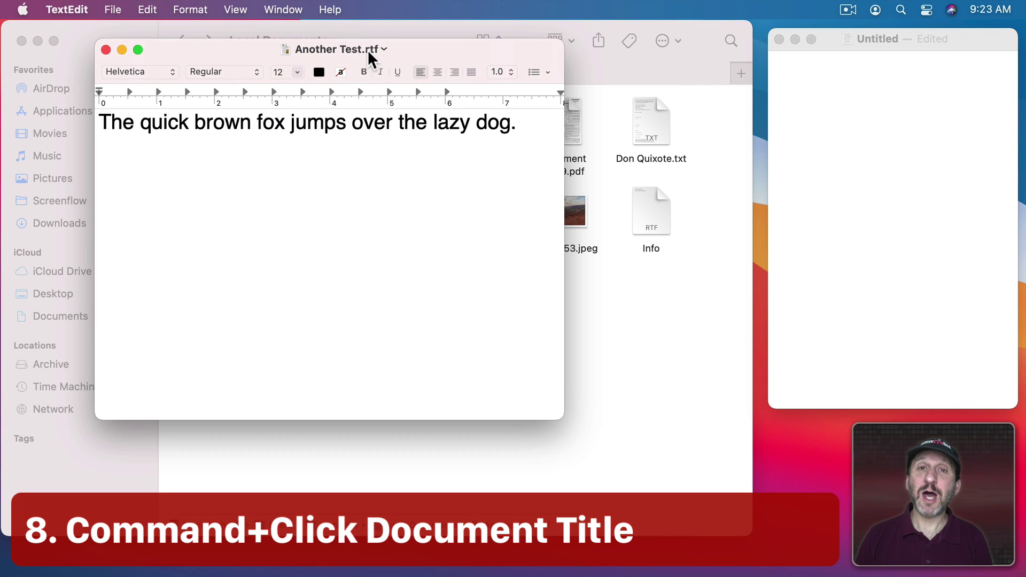
- Show the enclosing-folder menu for Another Test.rtf from its TextEdit window title
super+click(332, 52)
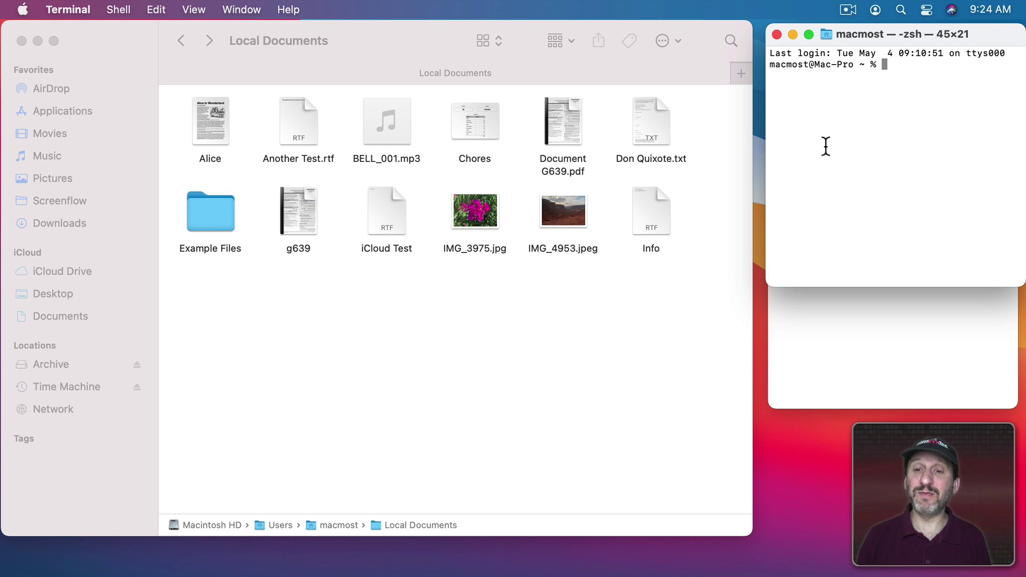
- Build a cat command with Another Test.rtf's dragged path, then paste the copied Chores path in Terminal
text(cat)
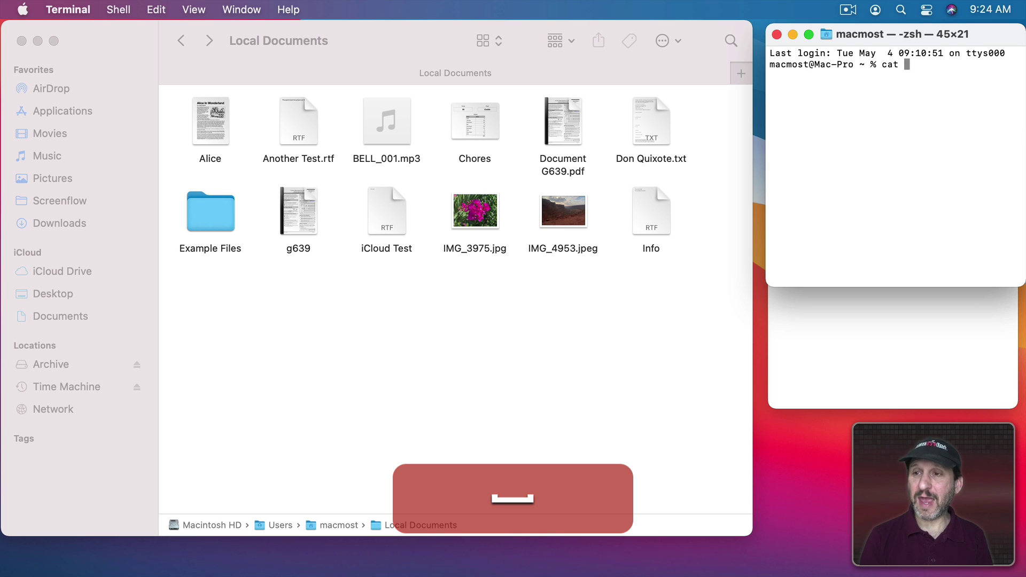
drag(305, 121, 928, 104)
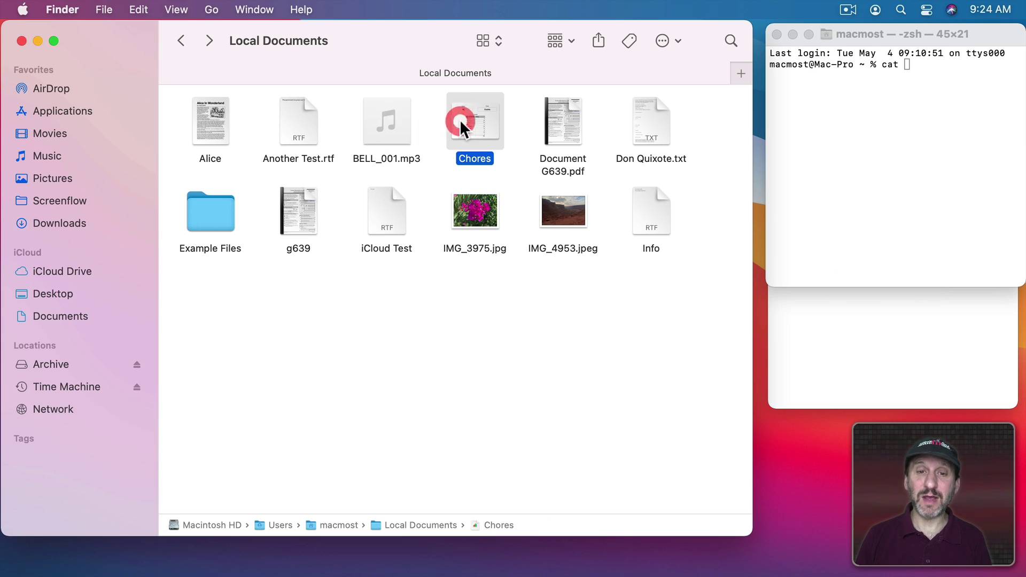
key(super+c)
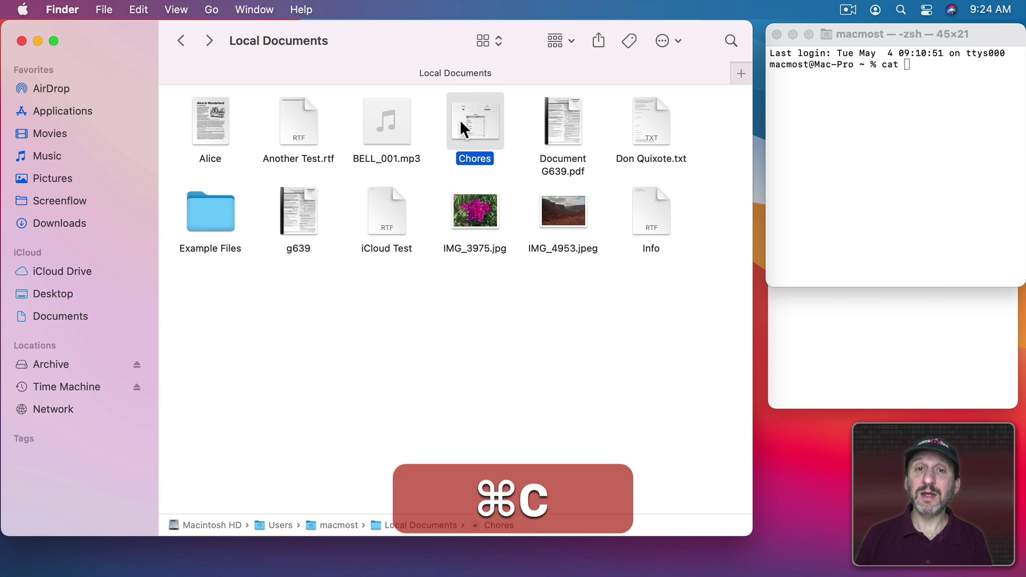
click(863, 101)
key(super+v)
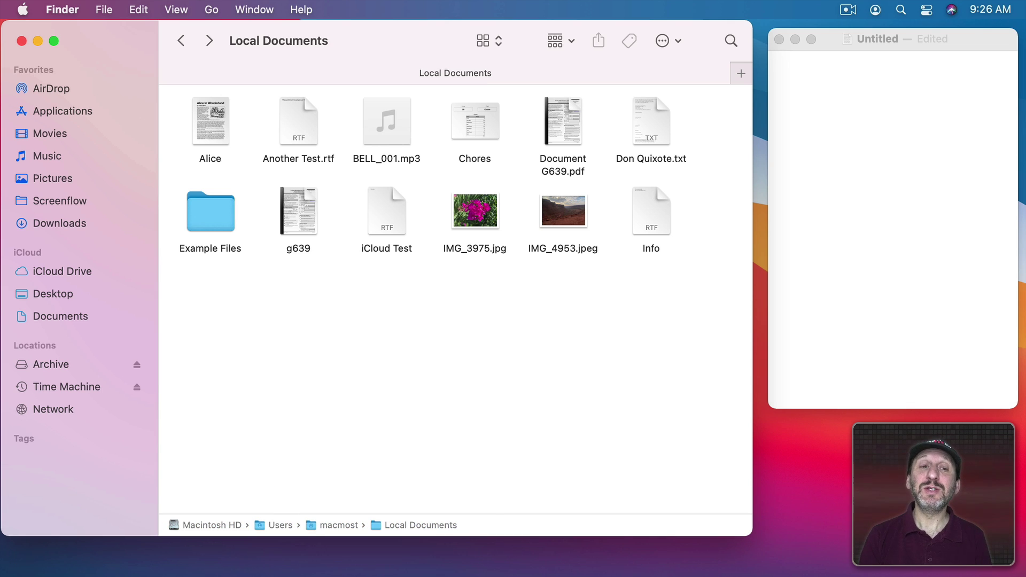
key(super+space)
text(test)
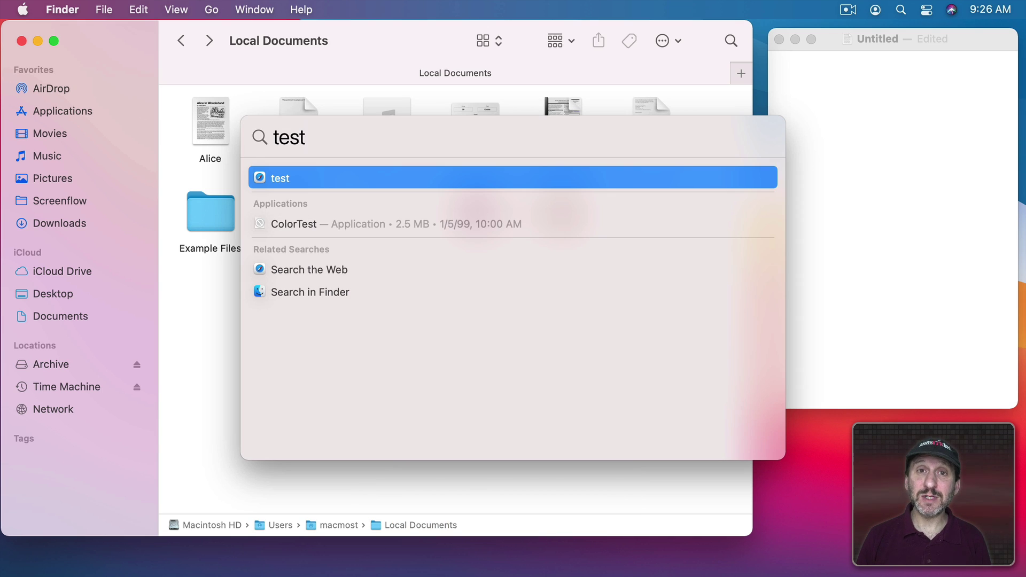
click(306, 365)
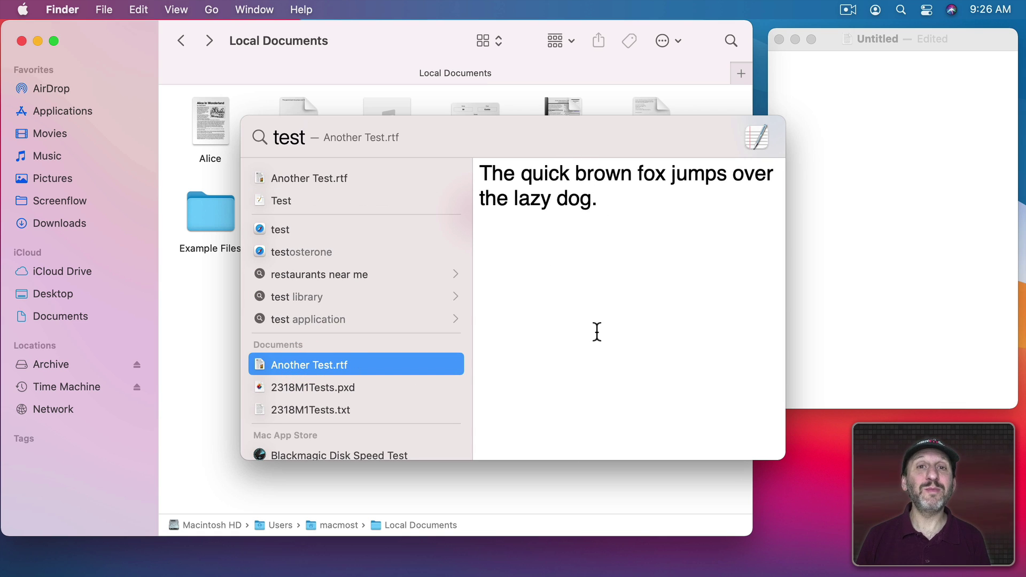
key(super)
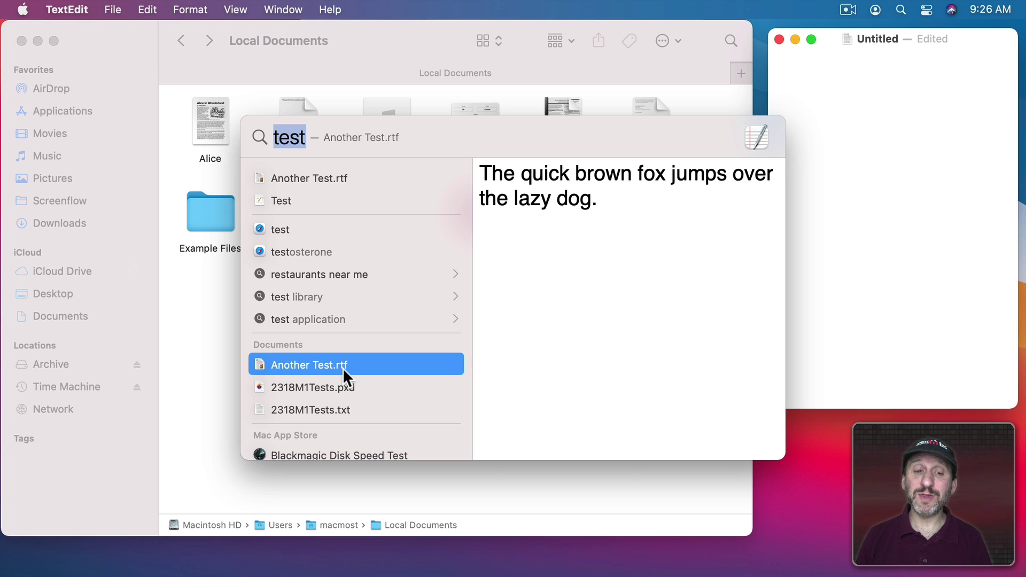
key(super+r)
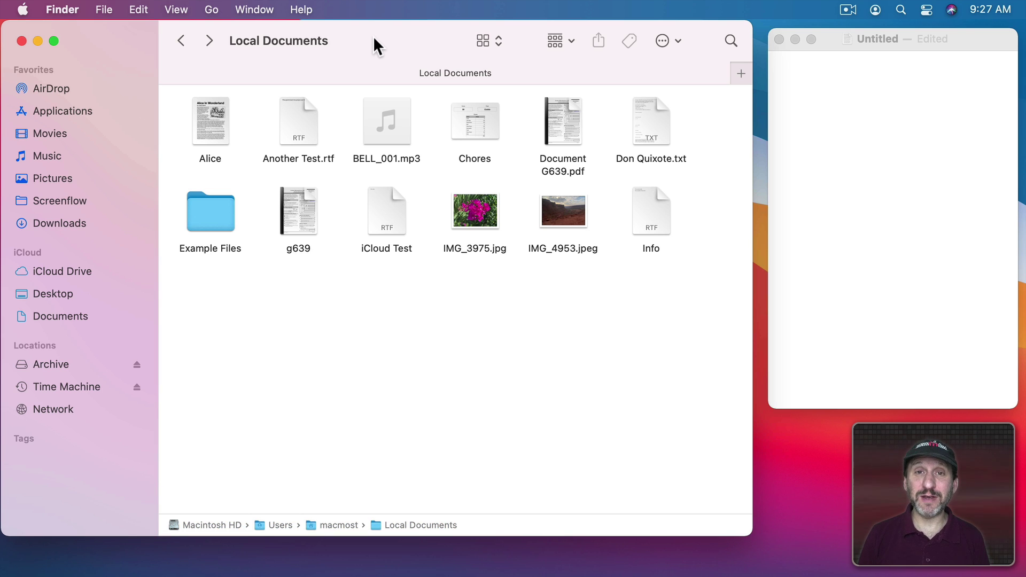
- Launch Automator from Spotlight and create a new Quick Action workflow
key(super+space)
text(au)
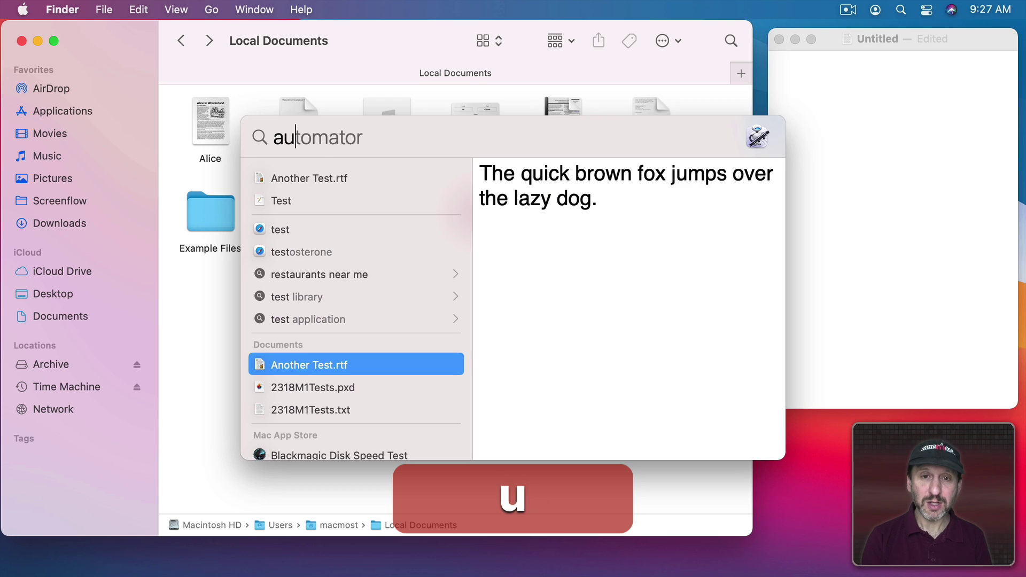
key(Return)
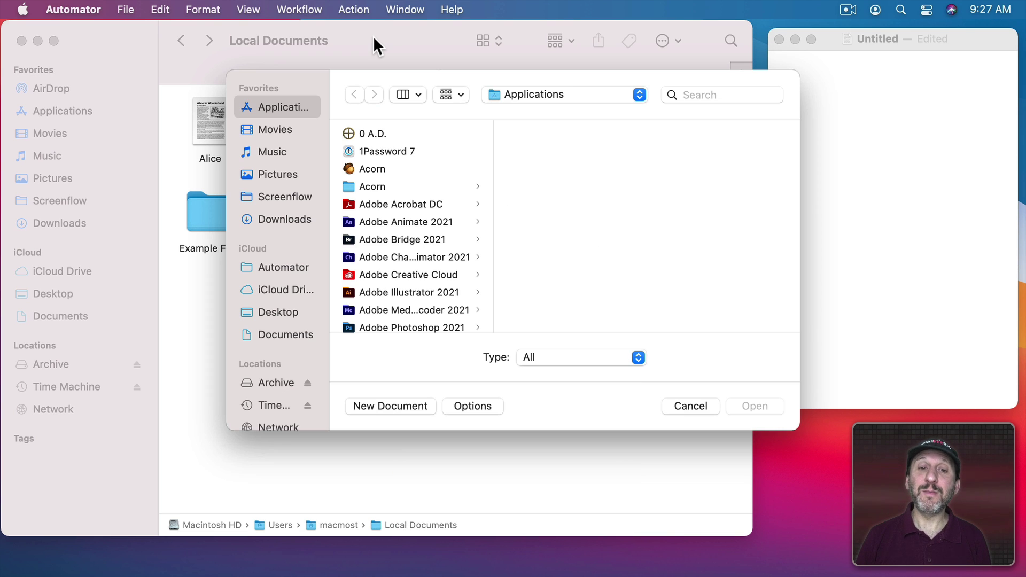
click(390, 405)
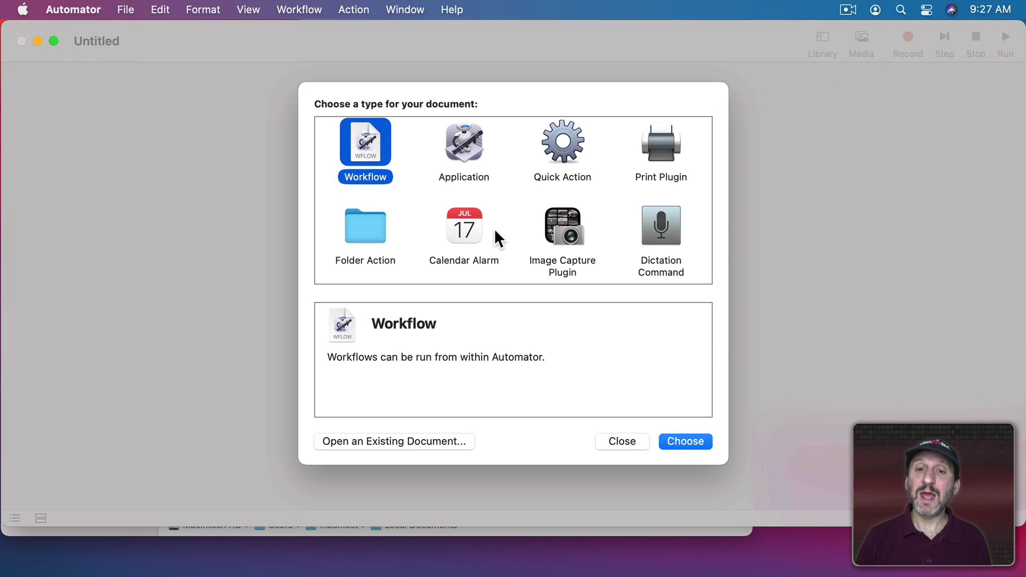
double_click(576, 145)
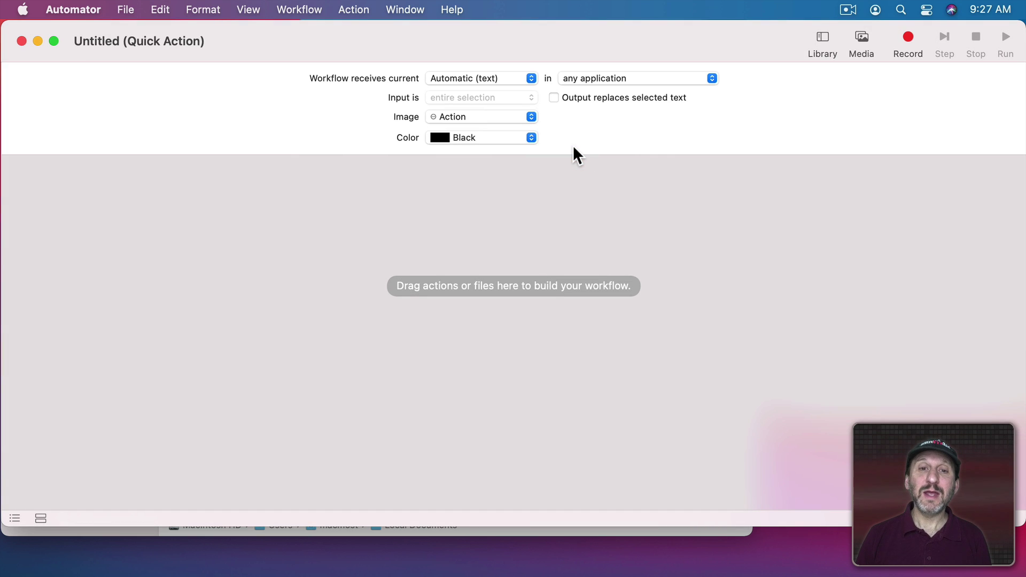
- Search the actions library for 'set var' and make the workflow receive files or folders in Finder
click(817, 38)
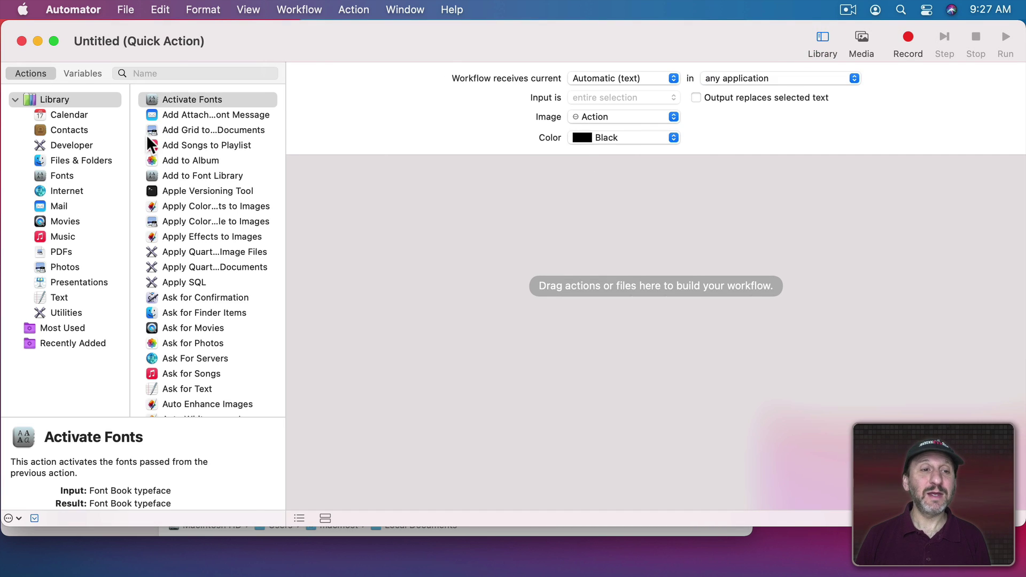
click(144, 72)
text(s)
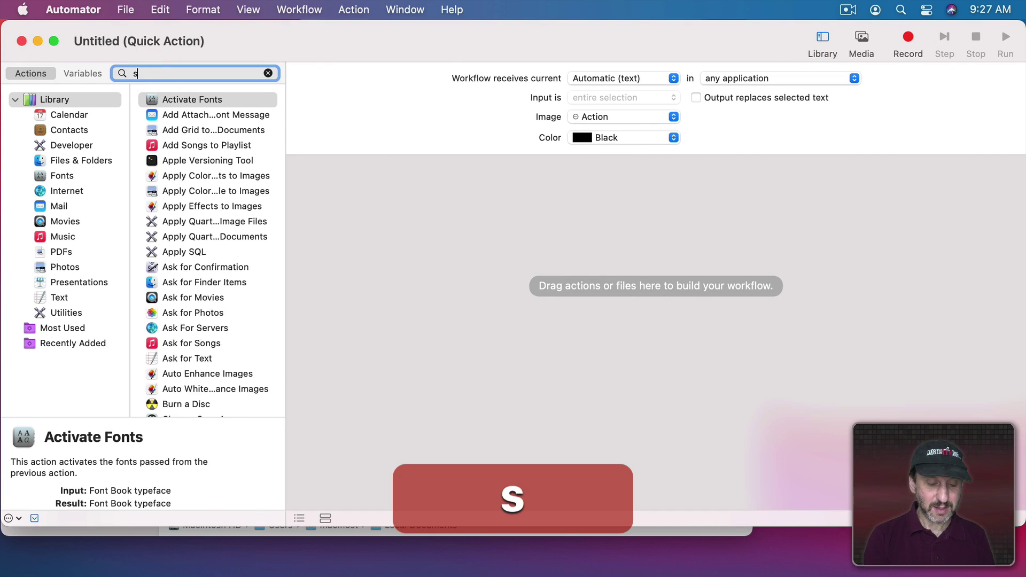
text(et var)
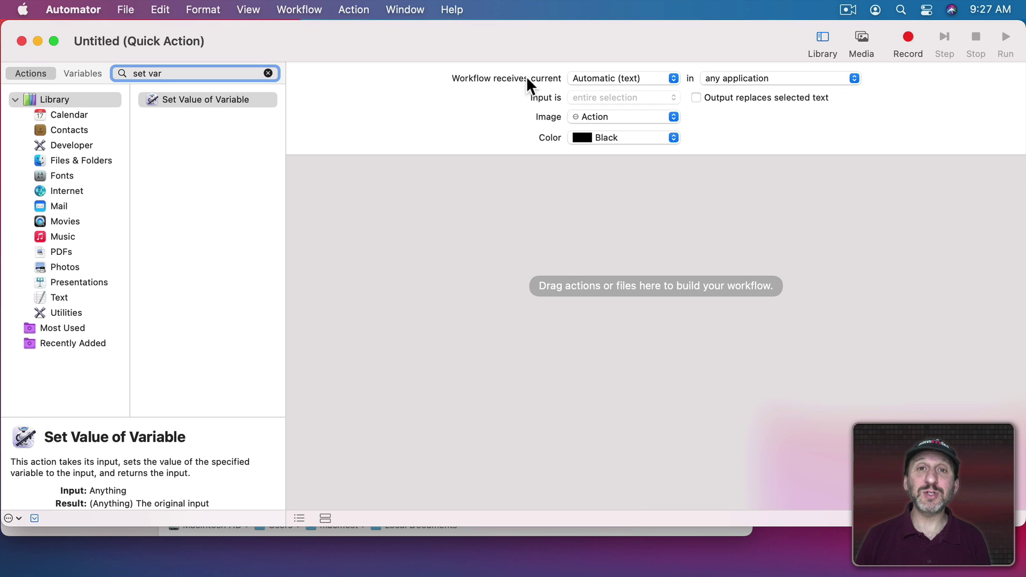
click(601, 85)
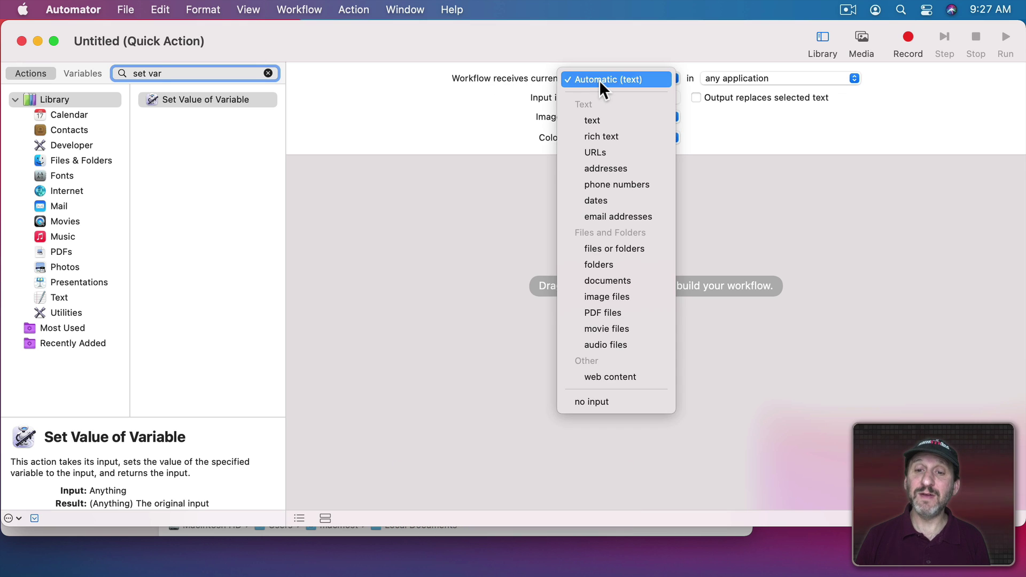
click(608, 249)
click(738, 78)
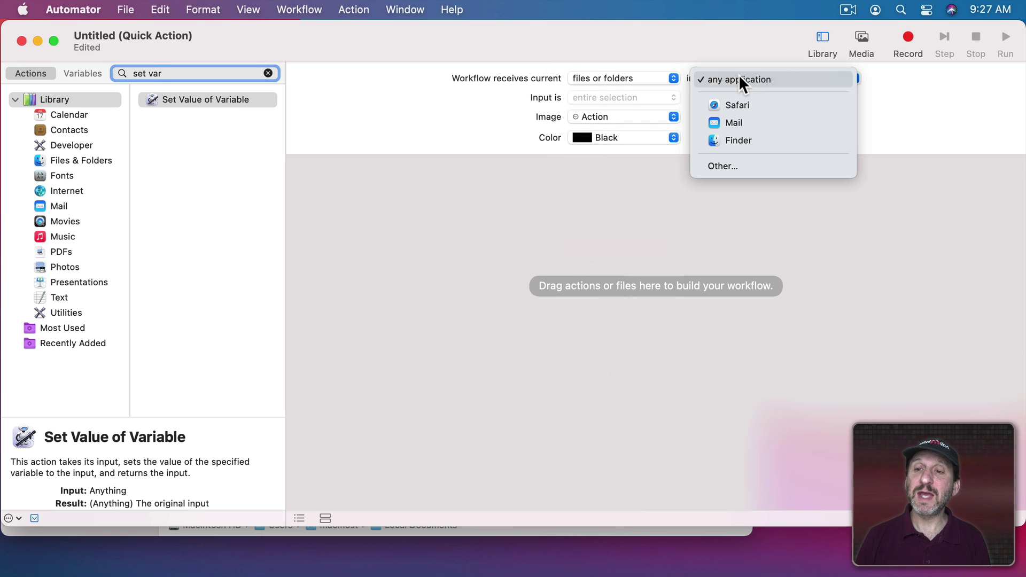
click(745, 139)
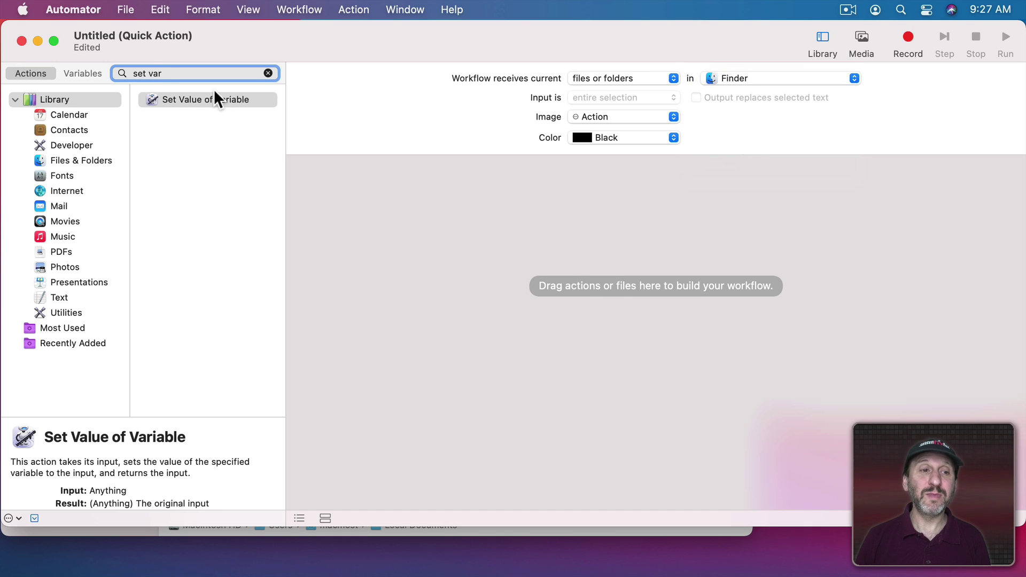
- Add a Set Value of Variable action storing the input in a new variable named FilePath
drag(175, 100, 568, 205)
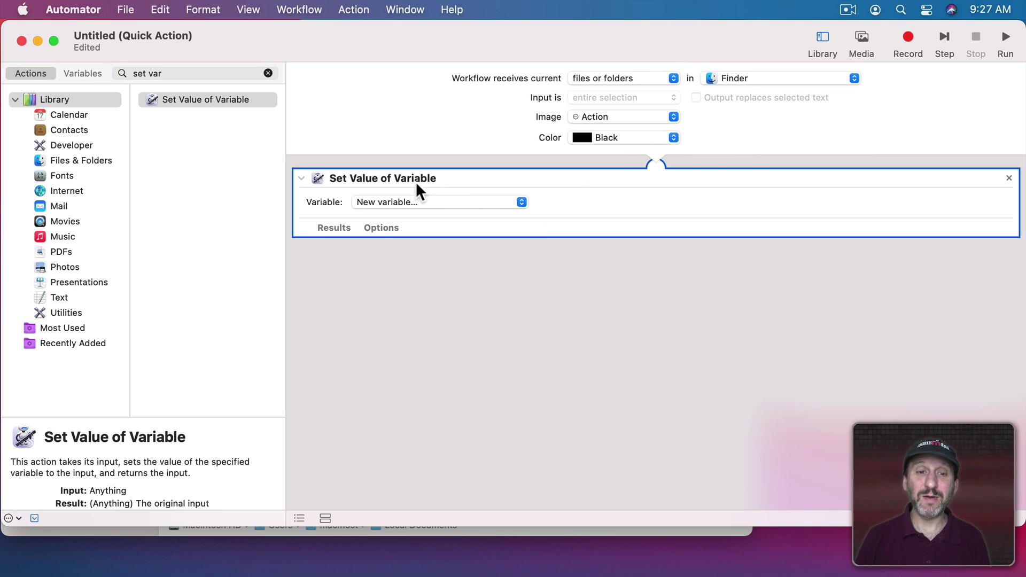
click(405, 201)
click(405, 200)
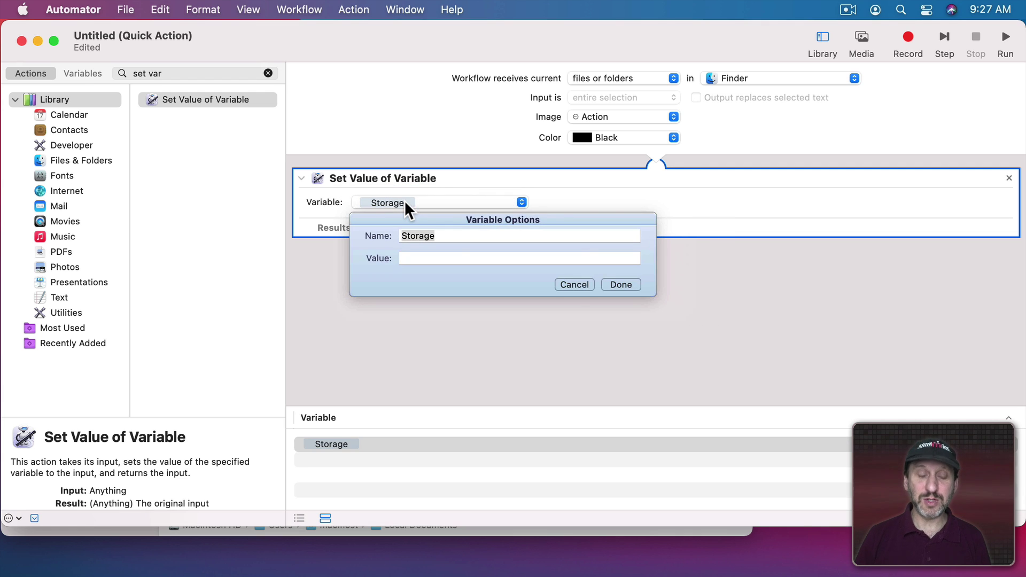
click(446, 243)
text(FilePath)
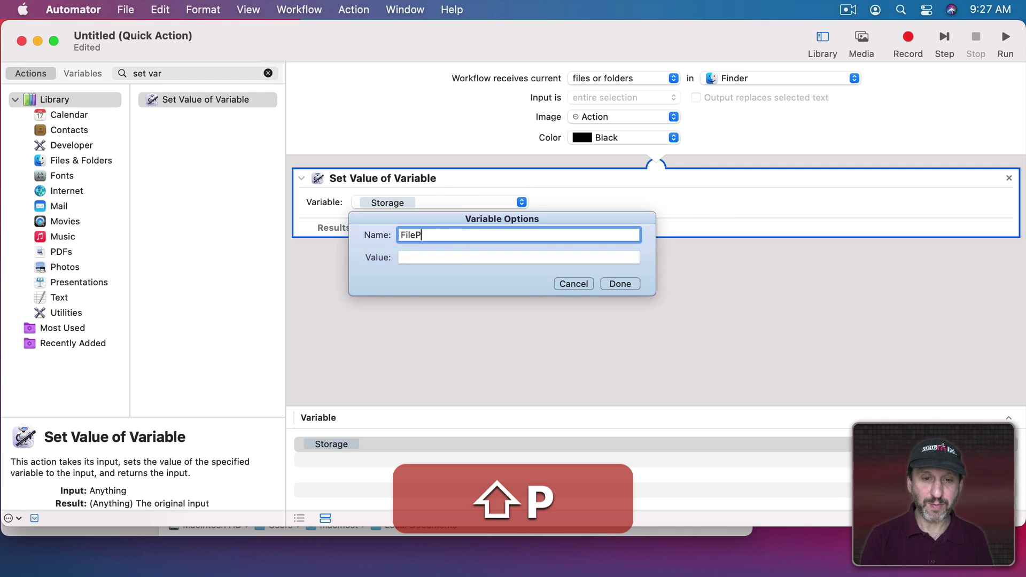
click(631, 286)
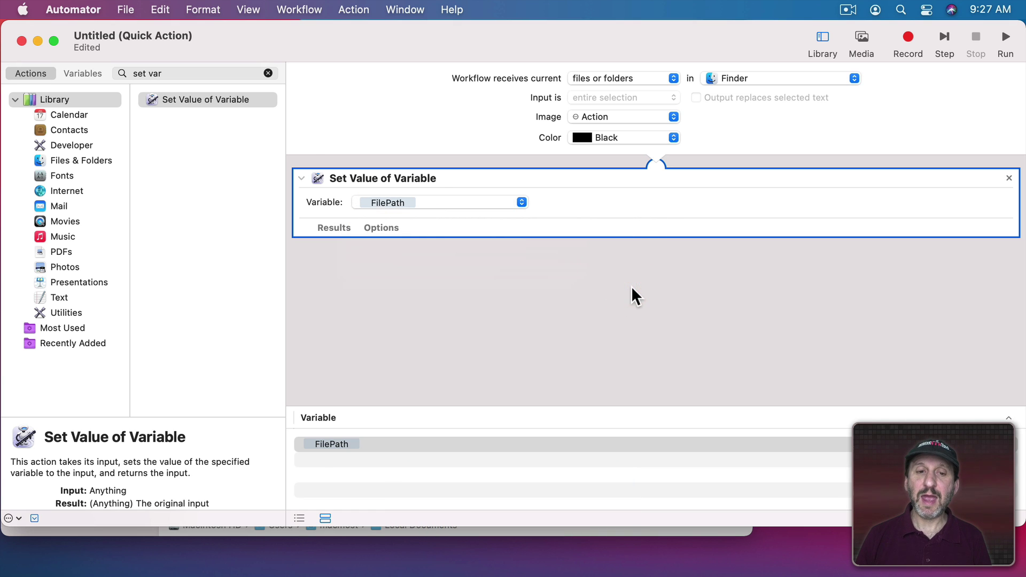
- Add a Display Notification action whose message shows the FilePath variable
click(172, 74)
key(super+a)
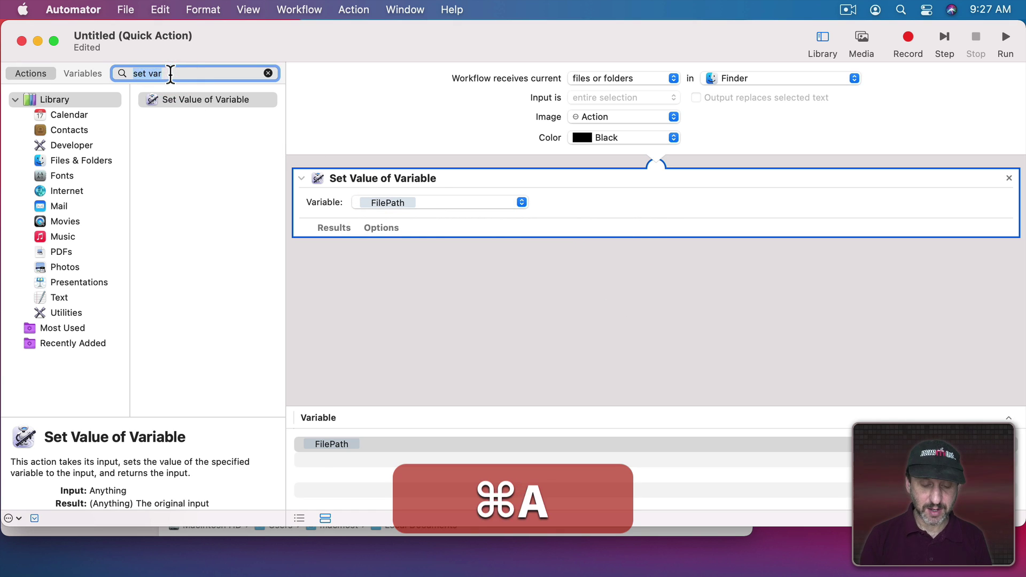
text(noti)
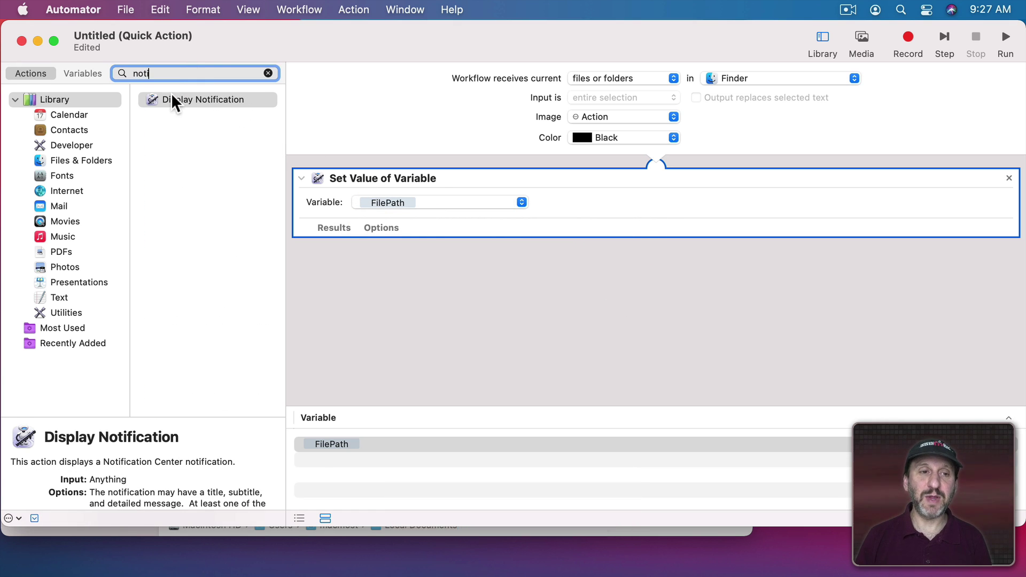
drag(172, 100, 414, 274)
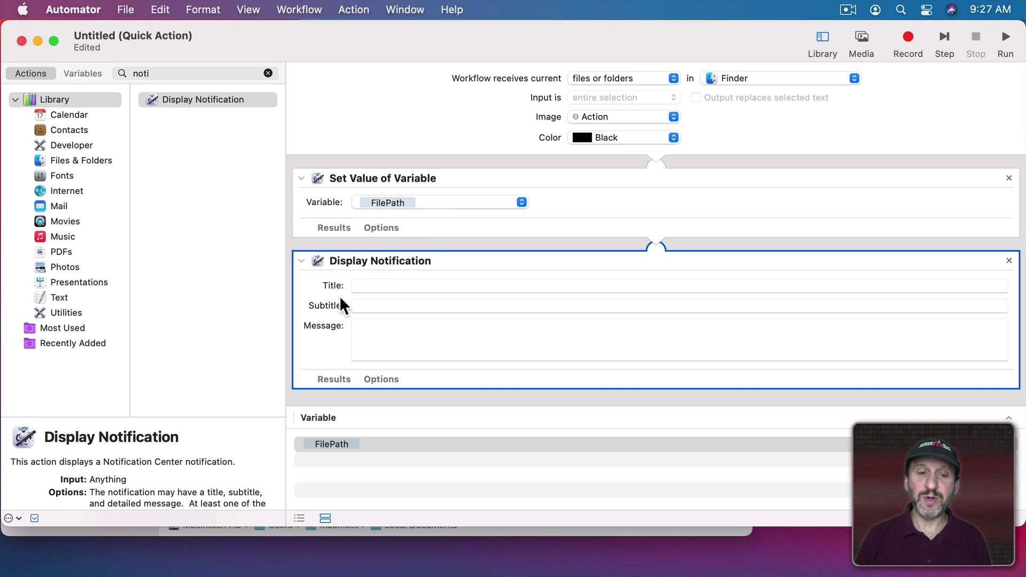
click(368, 334)
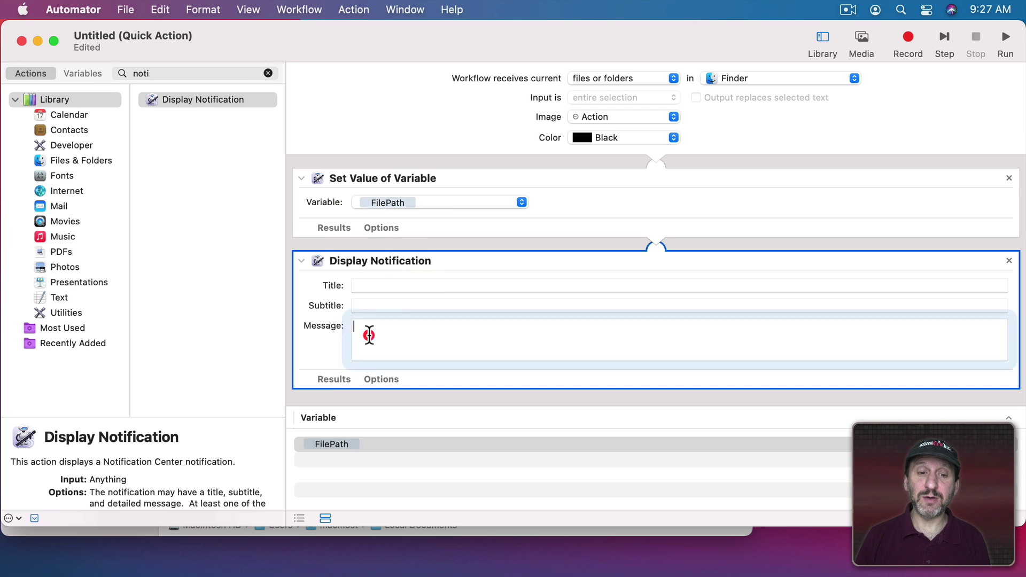
drag(334, 444, 388, 341)
click(326, 516)
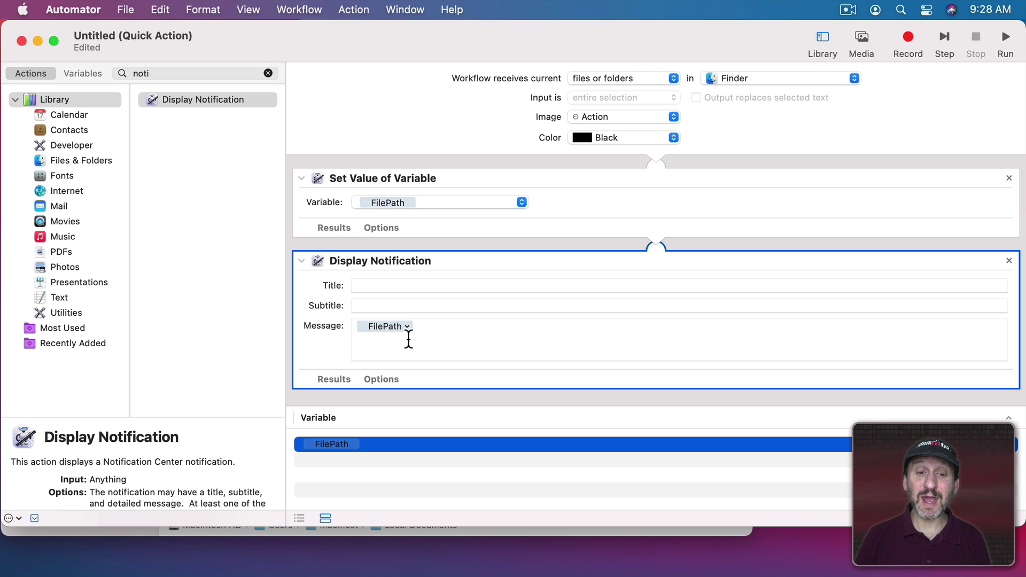
- Add a Copy to Clipboard action at the end of the workflow
click(199, 73)
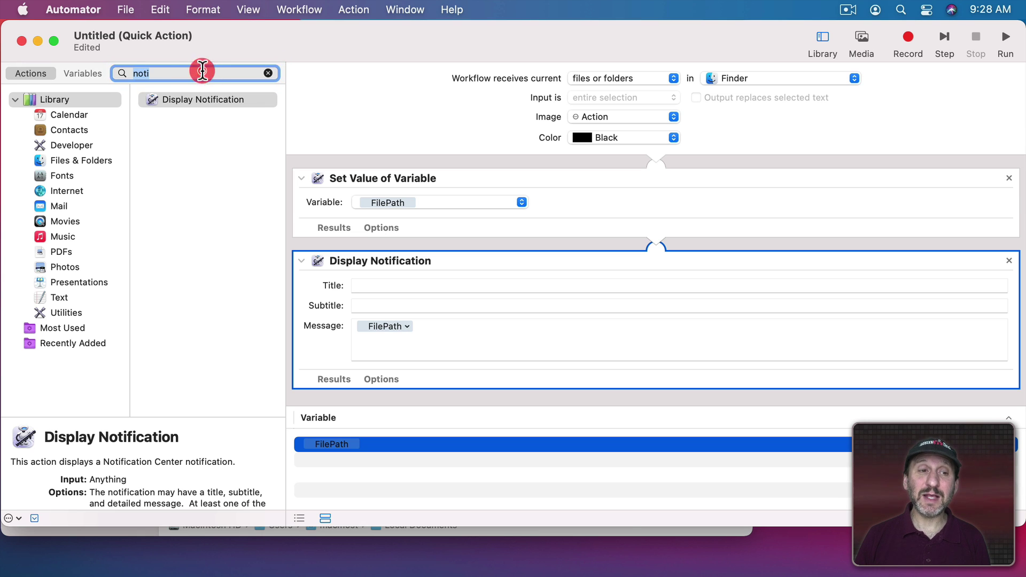
text(clip)
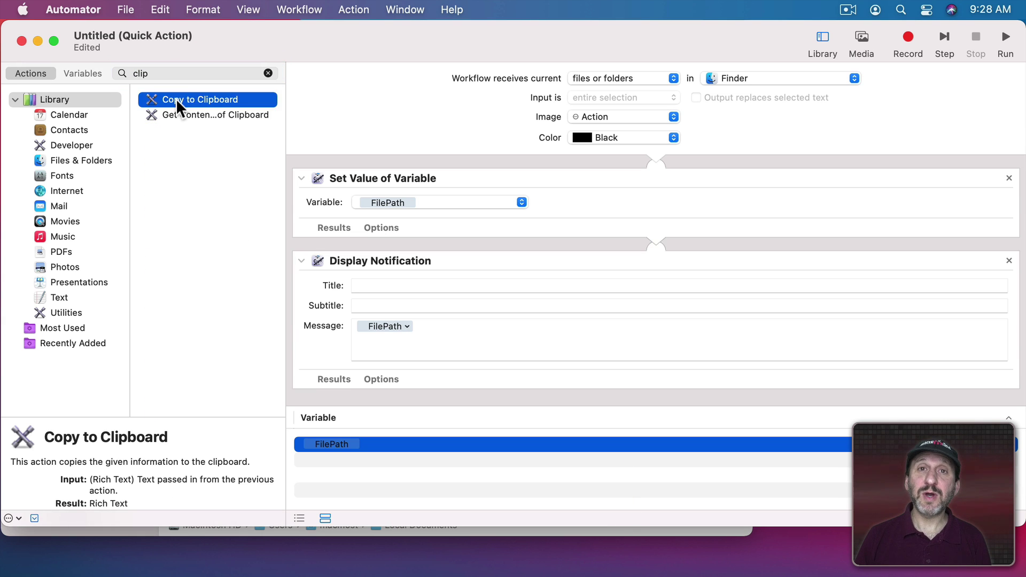
double_click(175, 99)
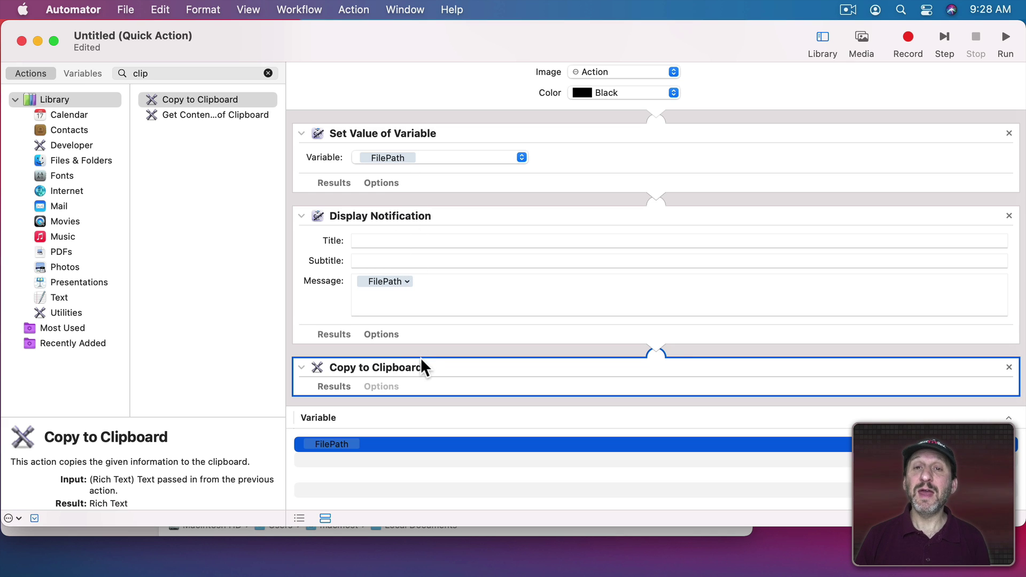
- Save the quick action under the name 'Get File Path'
click(125, 9)
click(142, 112)
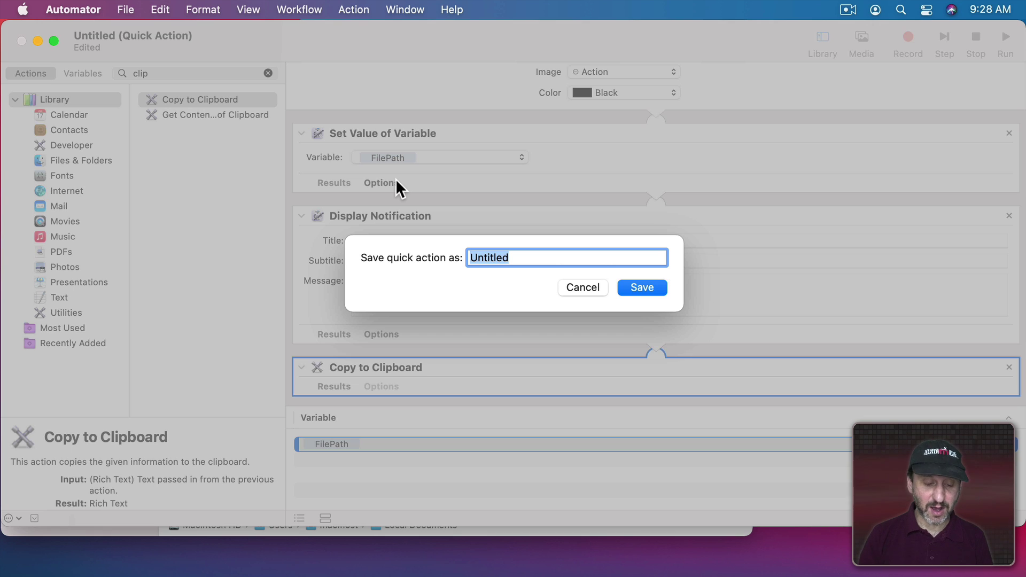
text(Get File Pat)
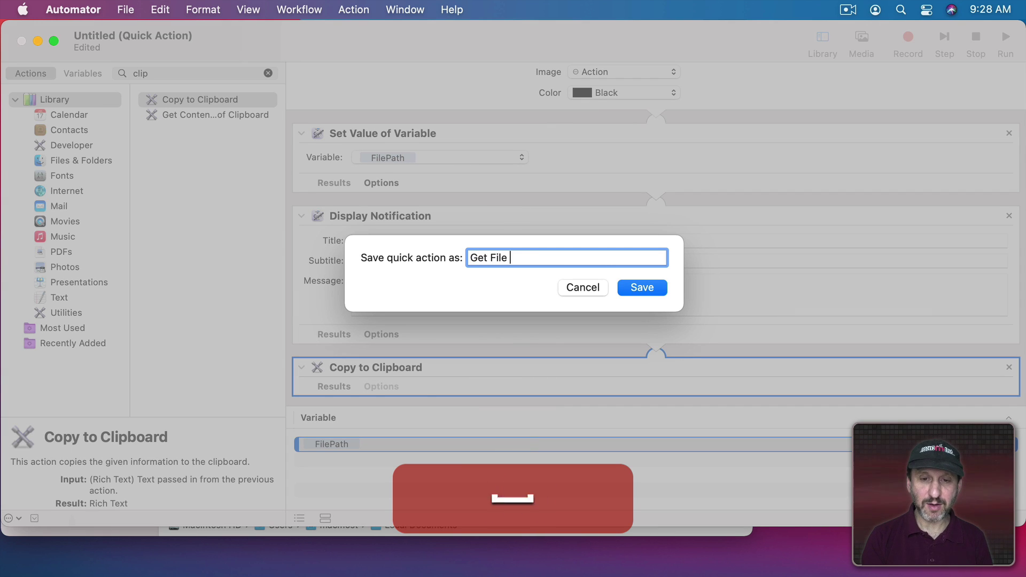
text(h)
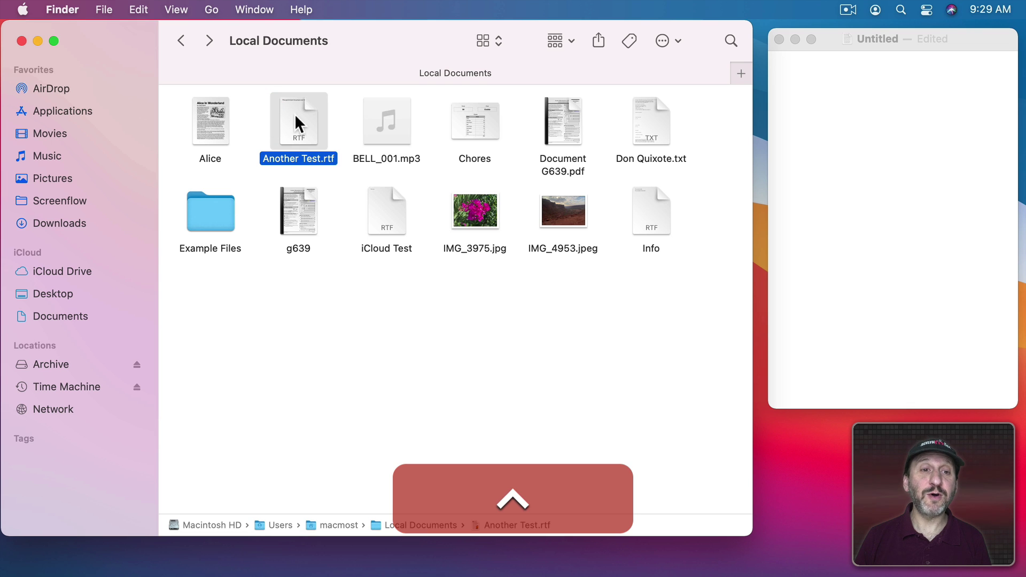
- Run the Get File Path quick action from Another Test.rtf's context menu
ctrl+click(294, 114)
mouse_move(348, 426)
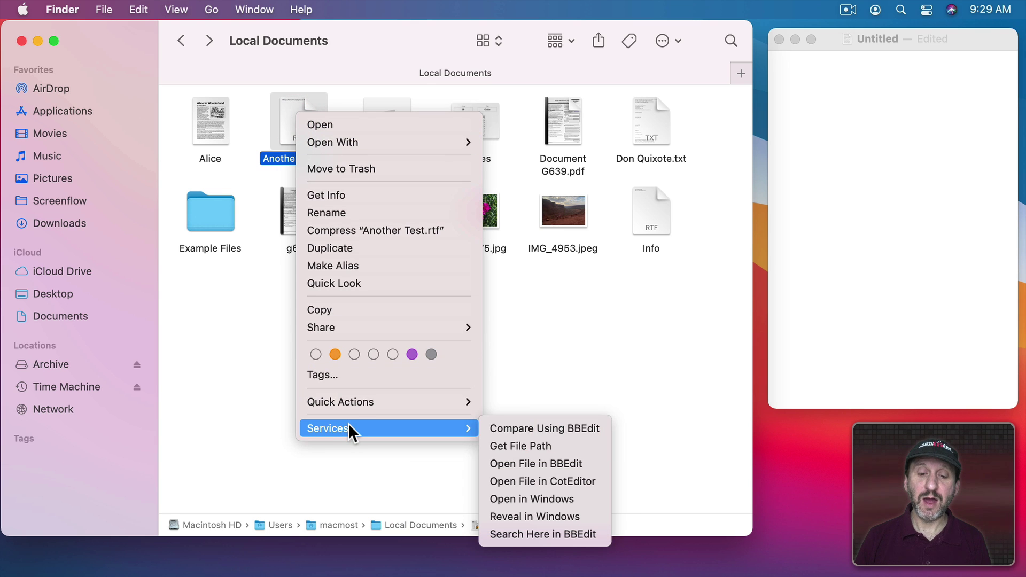
mouse_move(351, 402)
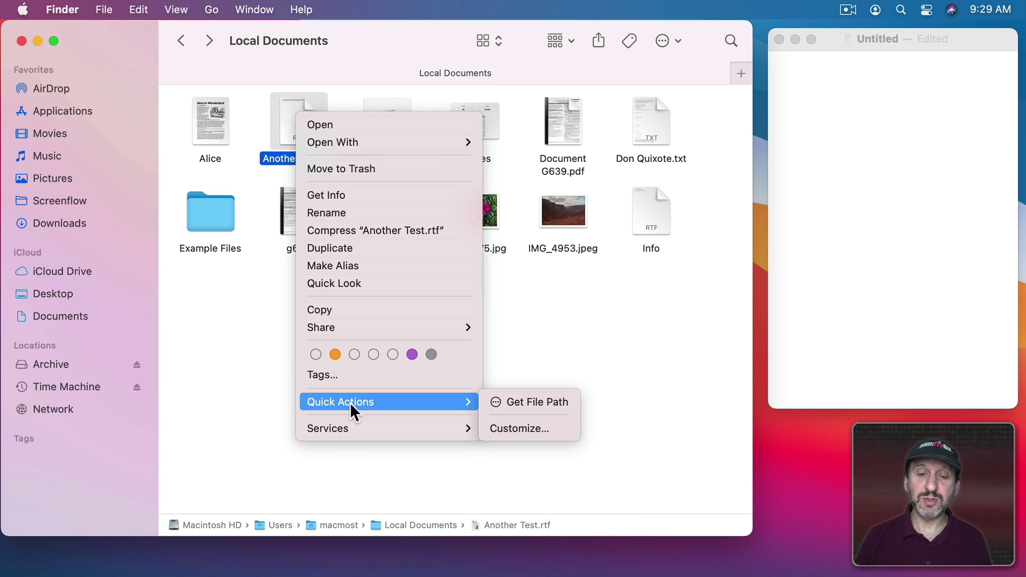
click(499, 402)
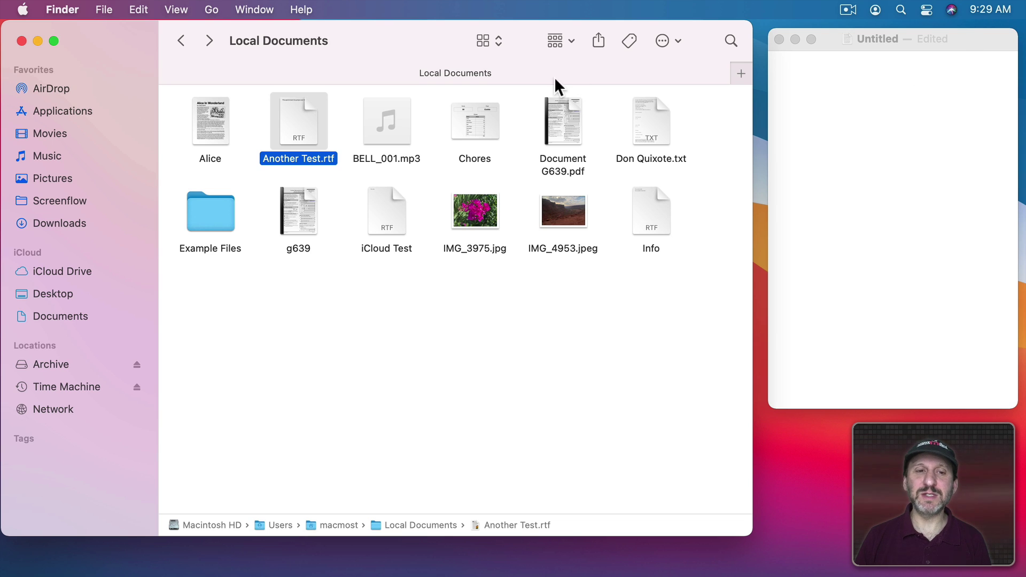
- Open the Services shortcuts list in System Preferences' Keyboard settings
click(24, 10)
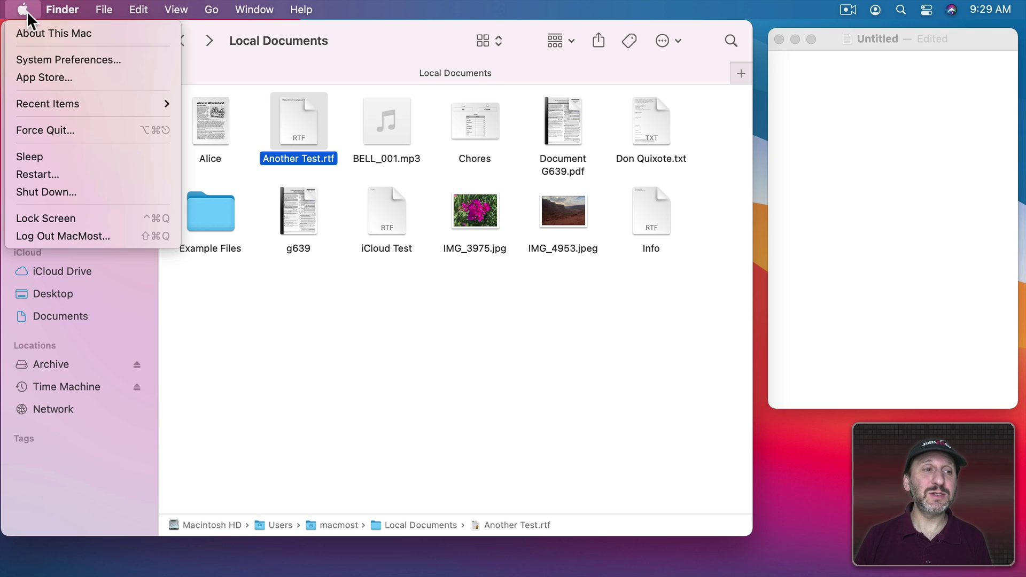
click(41, 55)
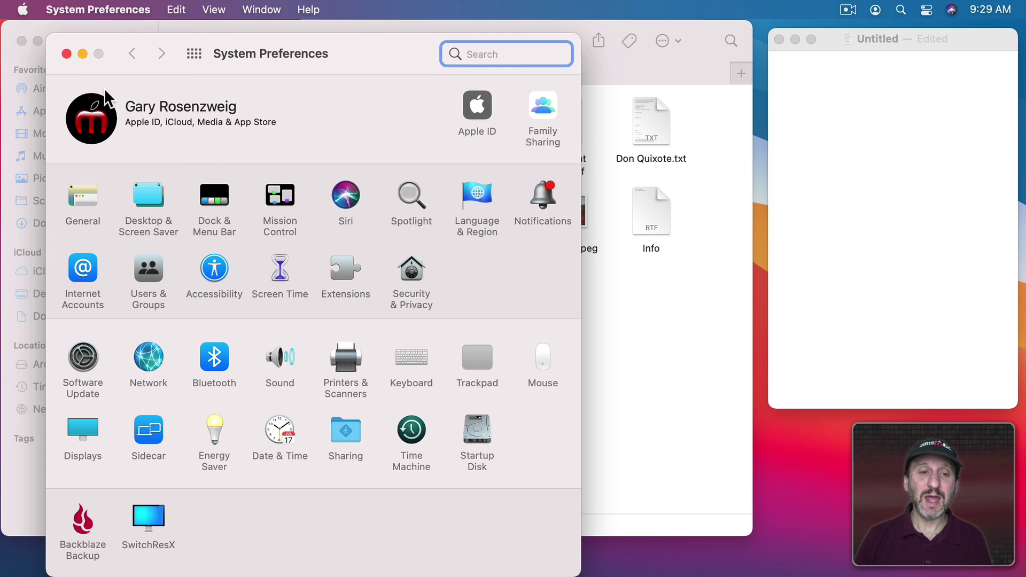
click(413, 355)
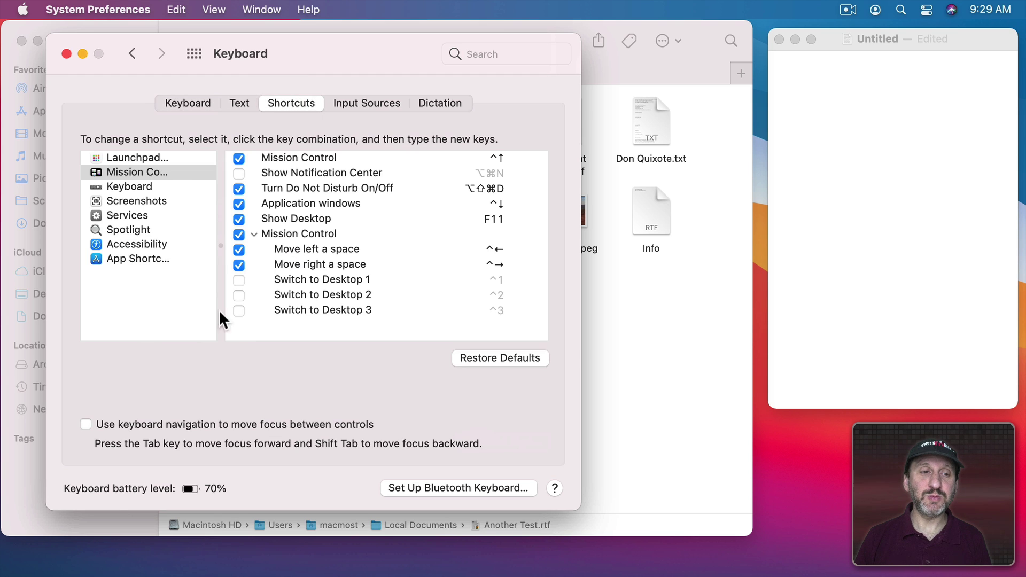
click(126, 216)
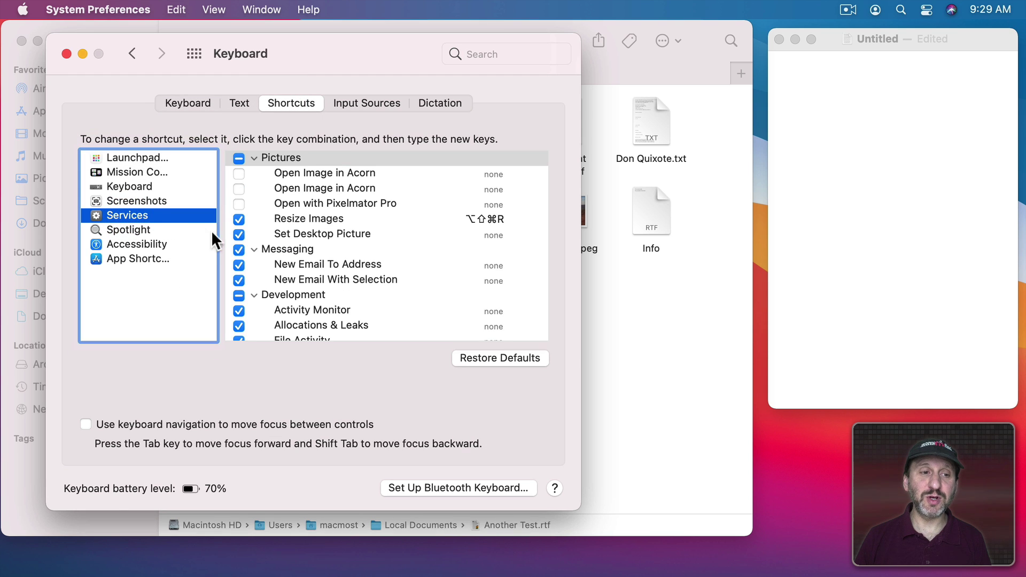
- Give the Get File Path service the shortcut ⌃⌥⌘P and close System Preferences
scroll(306, 290, down, 10)
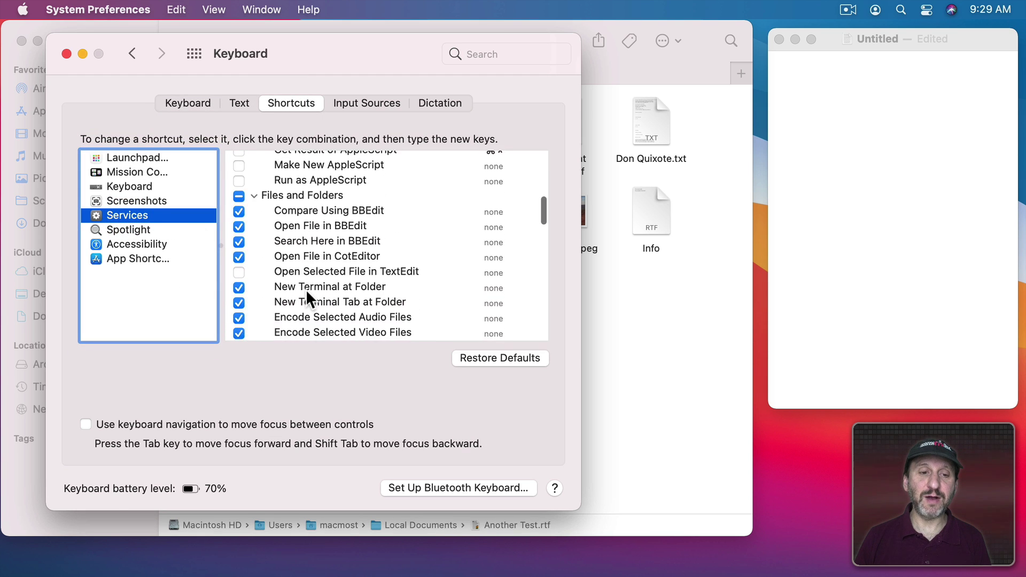
scroll(306, 290, down, 3)
click(299, 281)
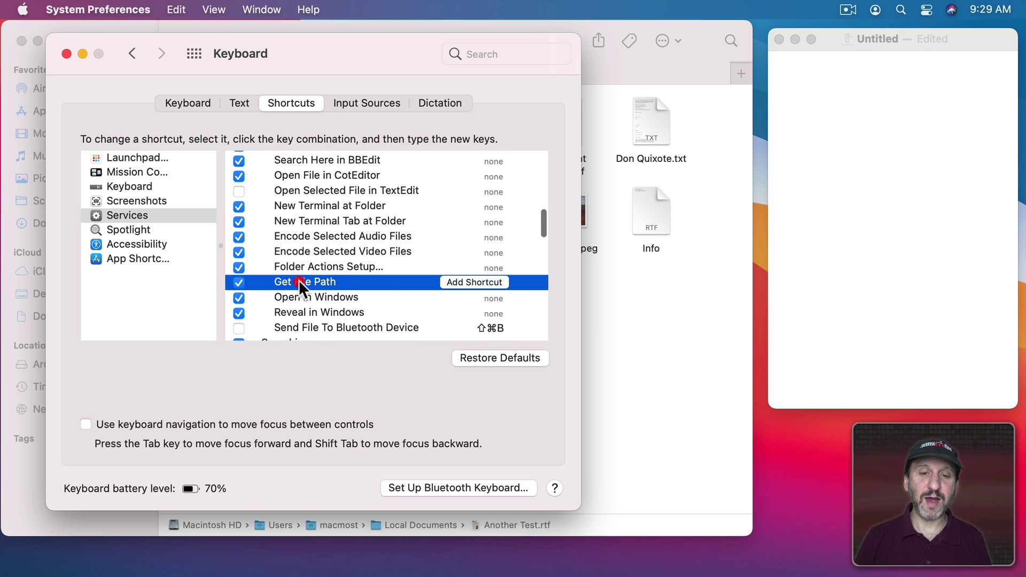
click(475, 282)
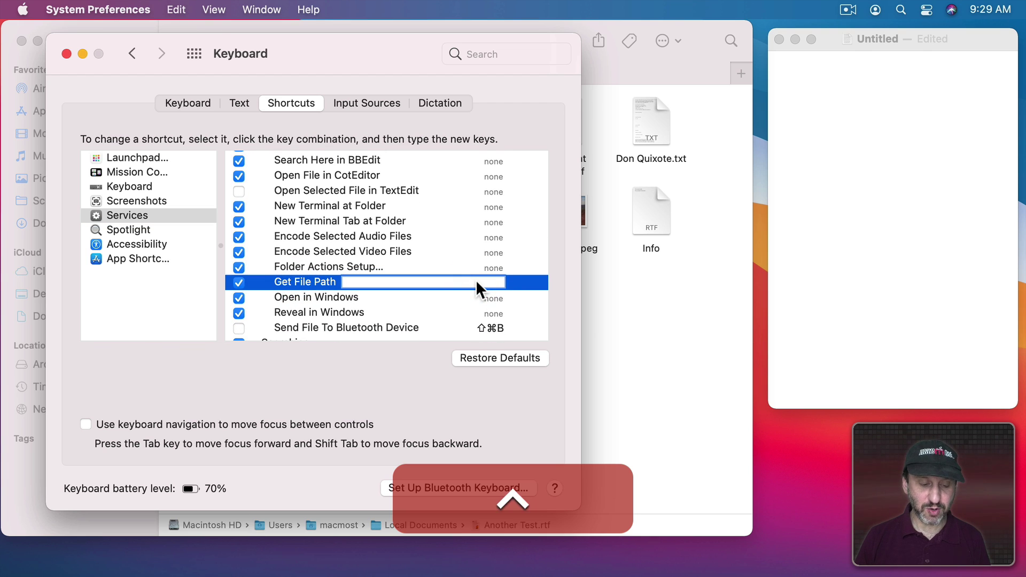
key(ctrl+alt+super+p)
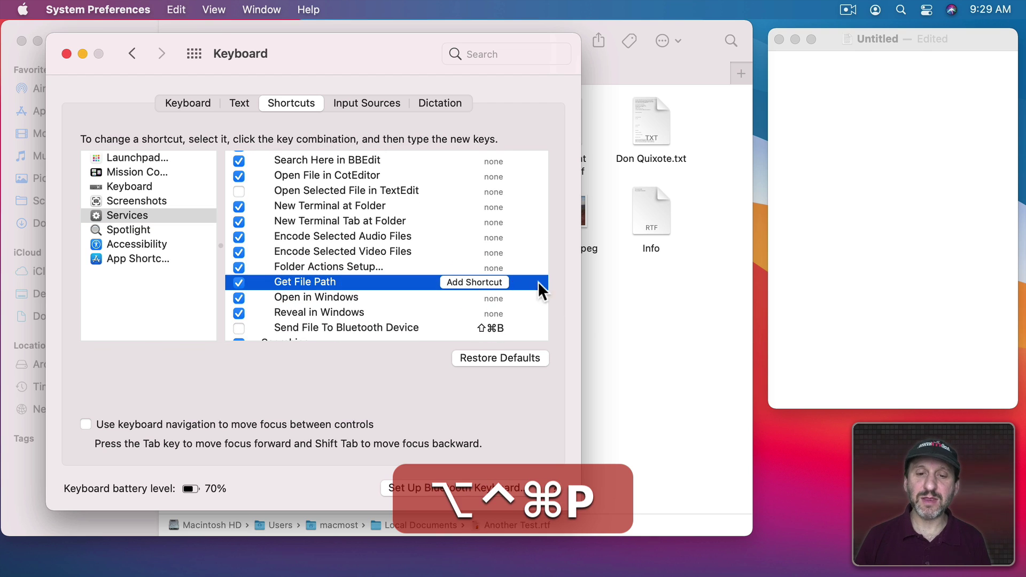
click(500, 296)
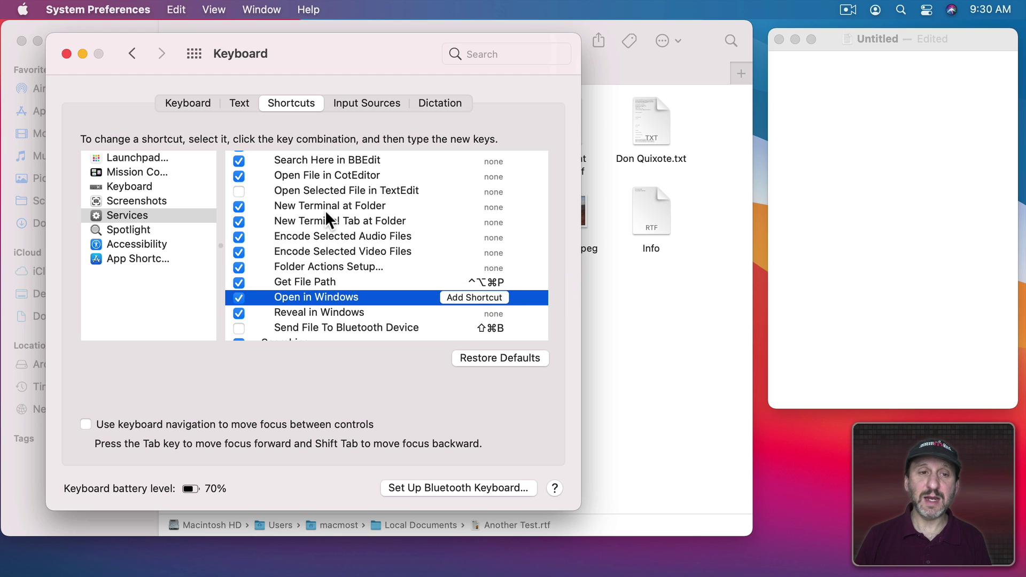
click(66, 53)
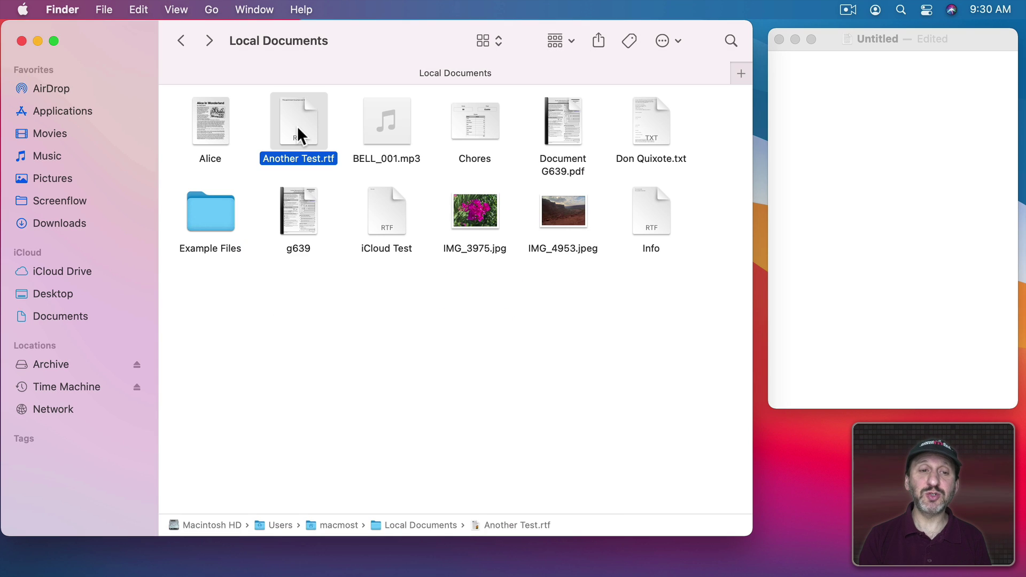
- Copy Another Test.rtf's path with ⌃⌥⌘P and paste it into the TextEdit note
key(ctrl+alt+super+p)
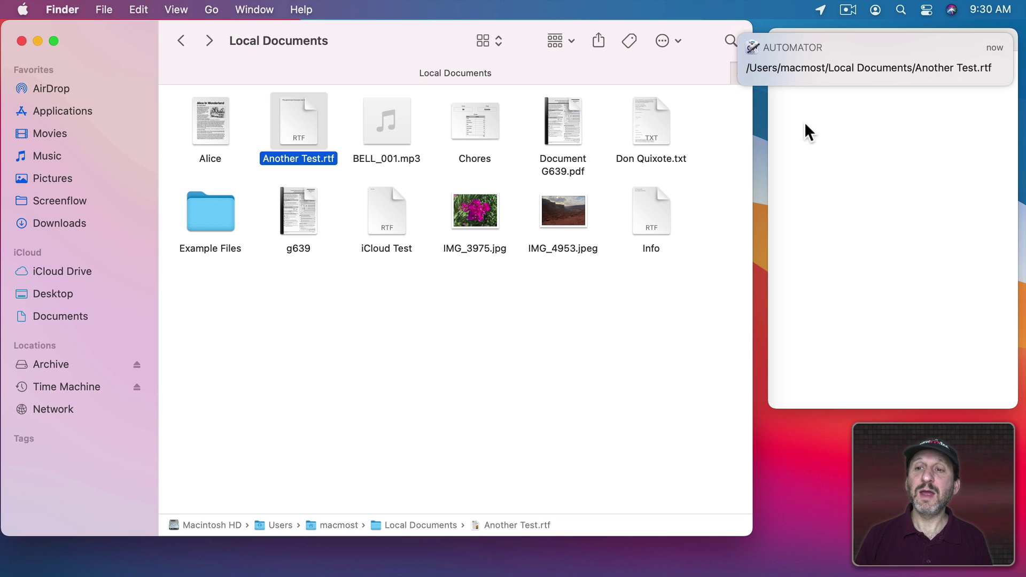
click(819, 82)
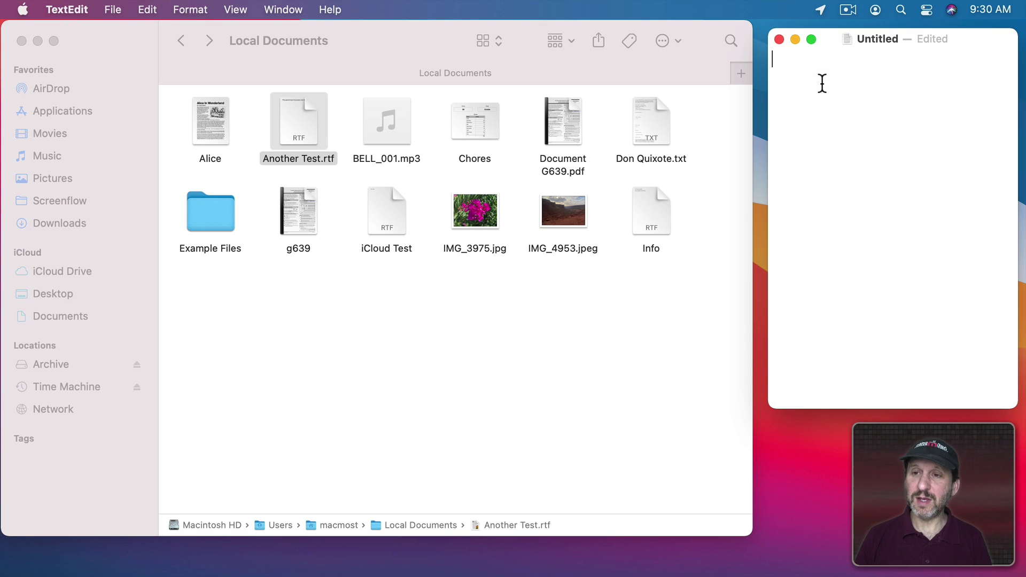
text(/Users/macmost/Local Documents/Another Test.rtf)
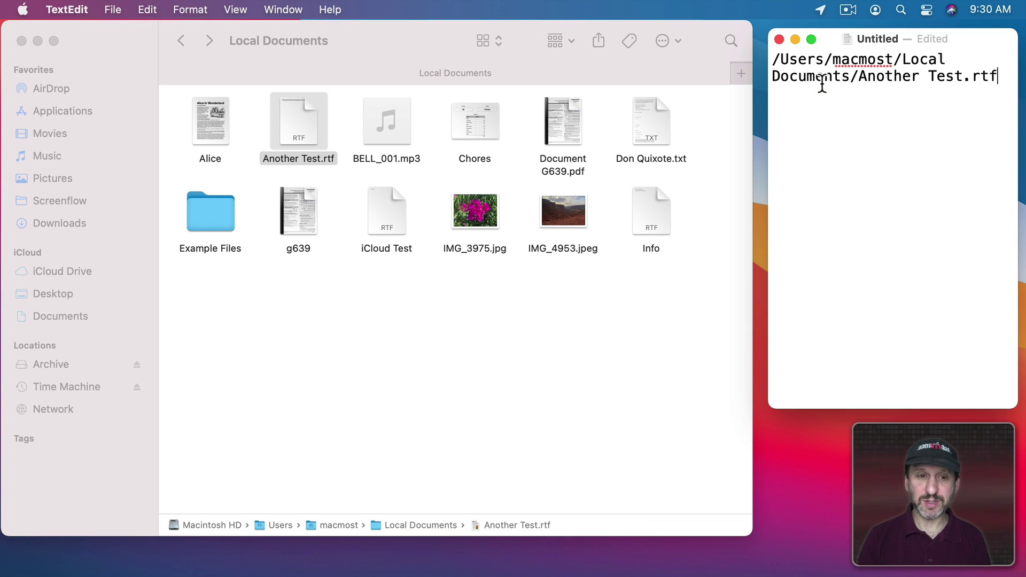
key(Return)
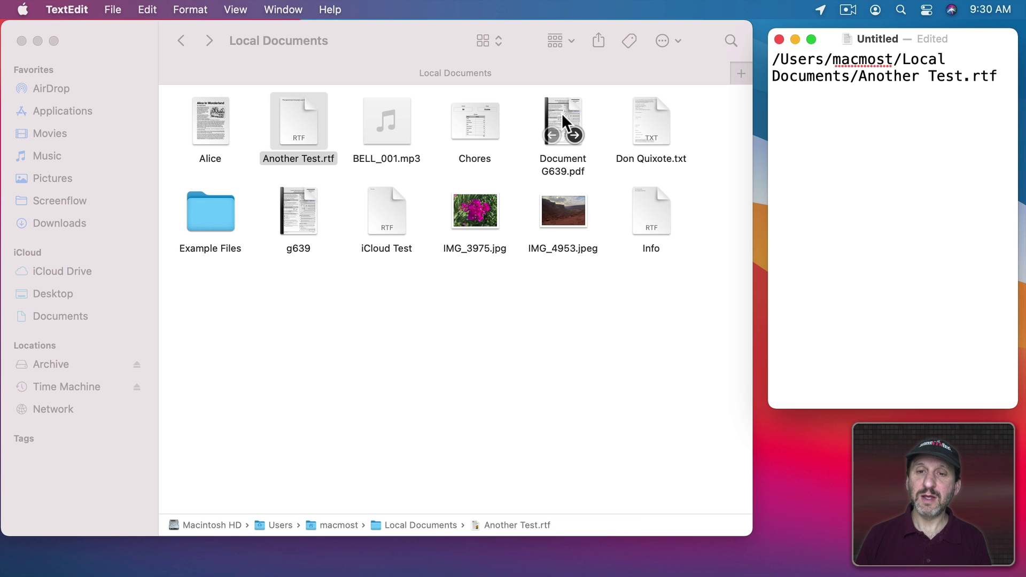
- Copy Don Quixote.txt's path with ⌃⌥⌘P and paste it on a new line in the note
click(643, 110)
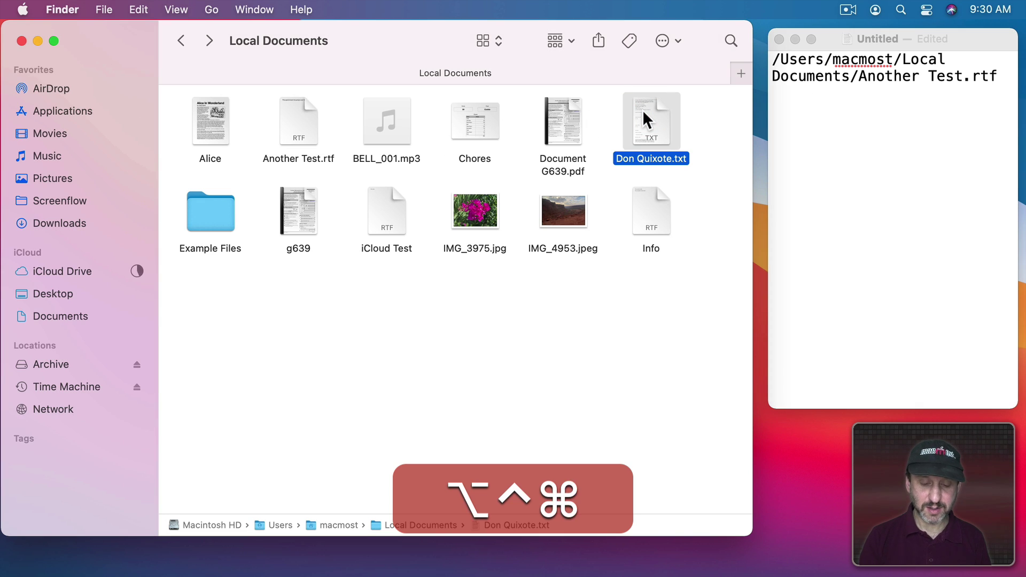
key(ctrl+alt+super+p)
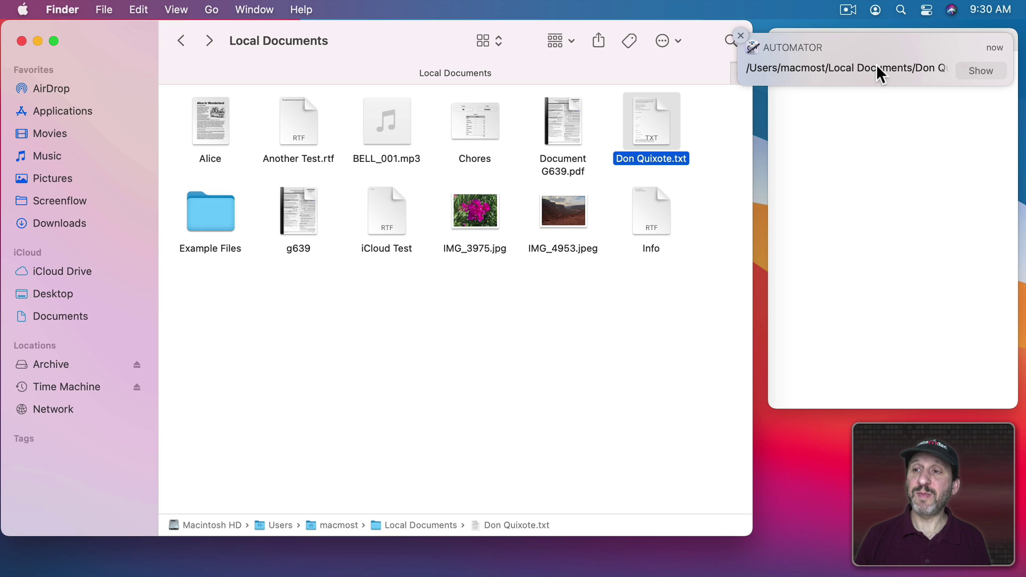
click(741, 35)
click(842, 114)
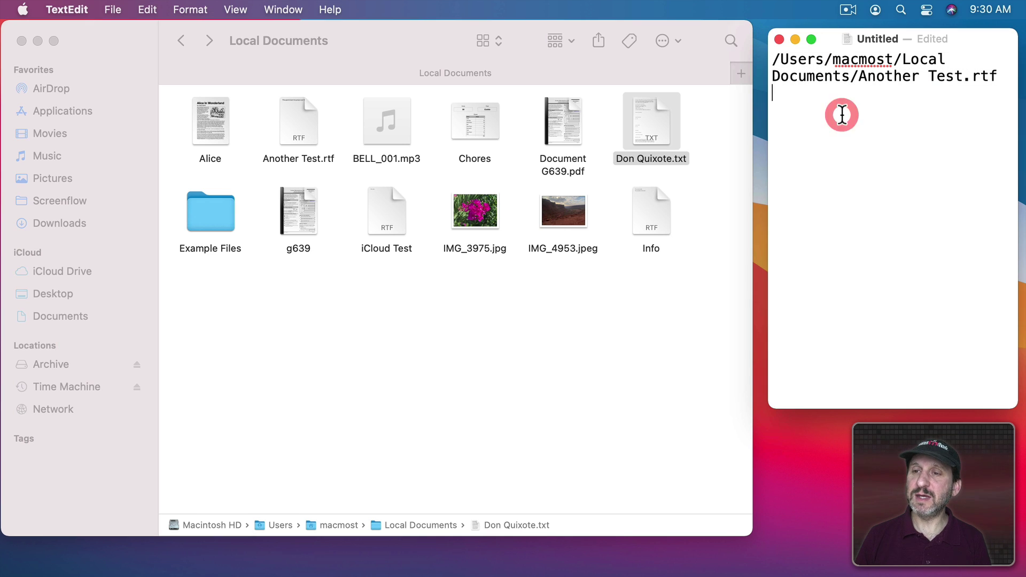
key(Return)
text(/Users/macmost/Local Documents/Don Quixote.txt)
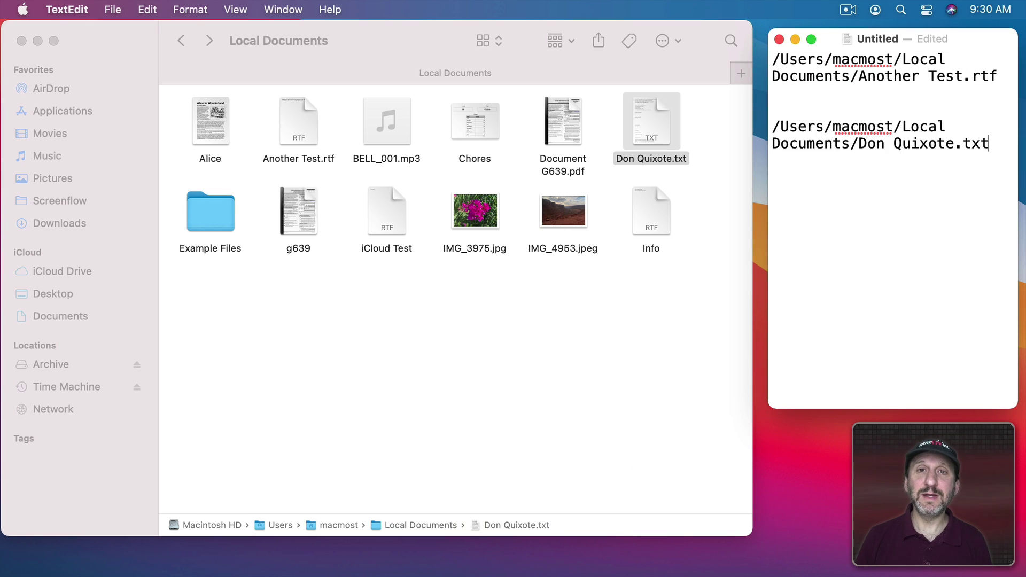